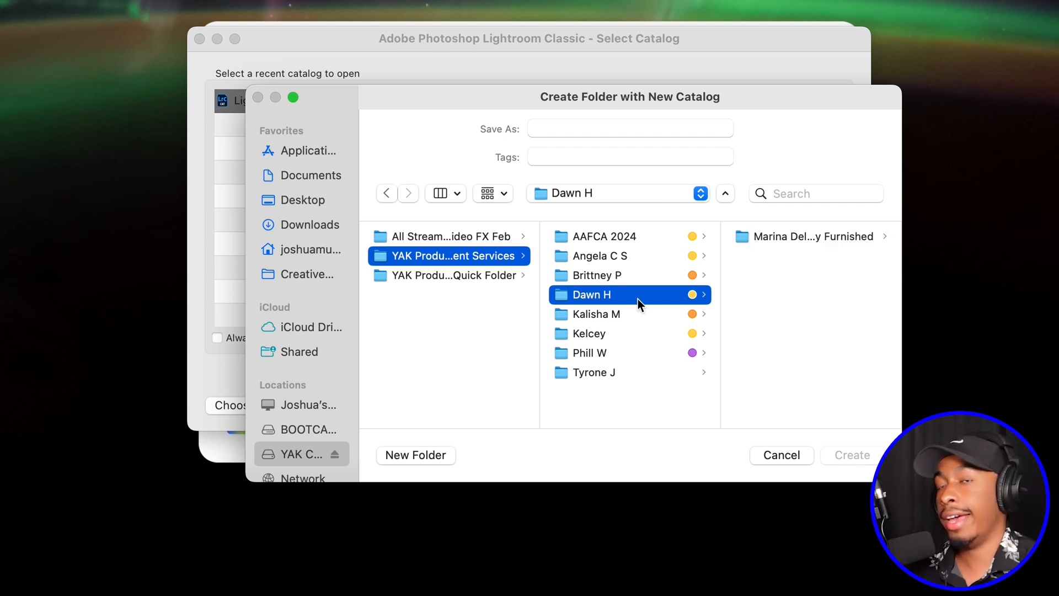
Create a new catalog in the Marina Del Ray Furnished folder, named with the client's name followed by "MDR Lightroom".
left_click(809, 236)
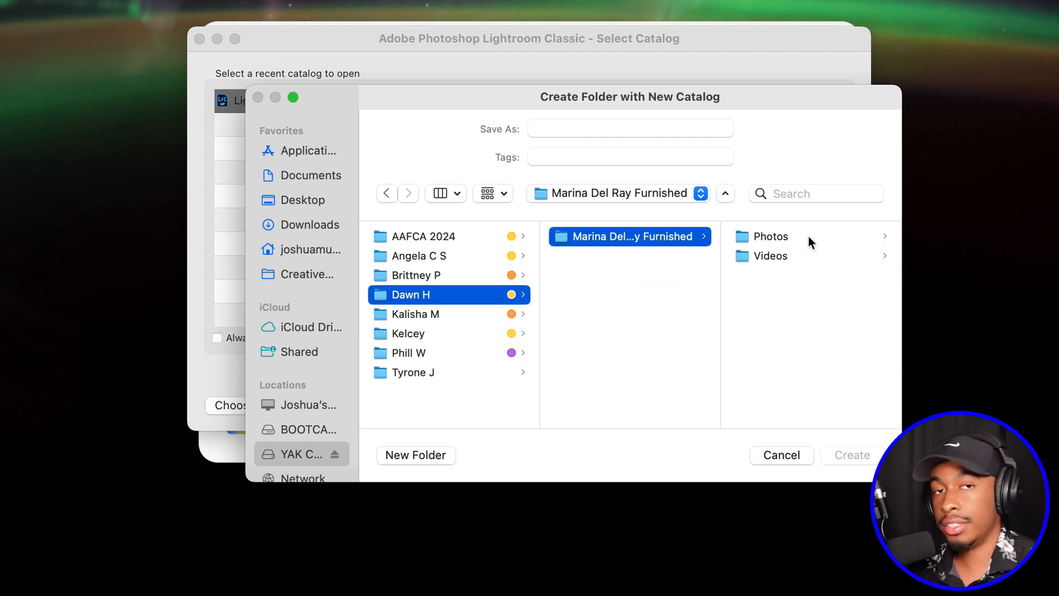
left_click(680, 132)
type("Dawn H")
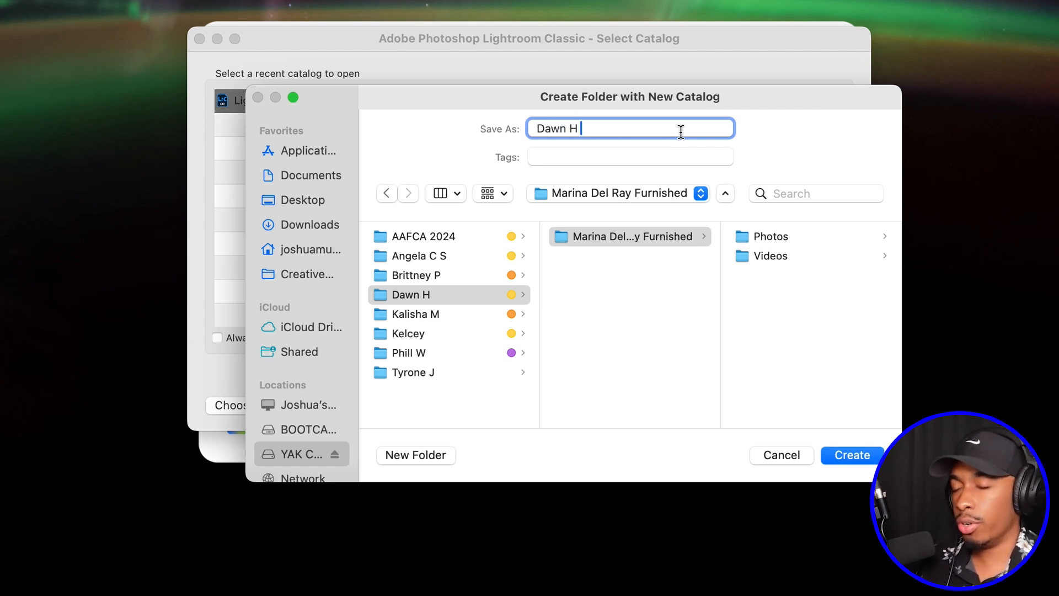
type(" mdr")
key("BackSpace")
key("BackSpace")
key("BackSpace")
type("MDR Light")
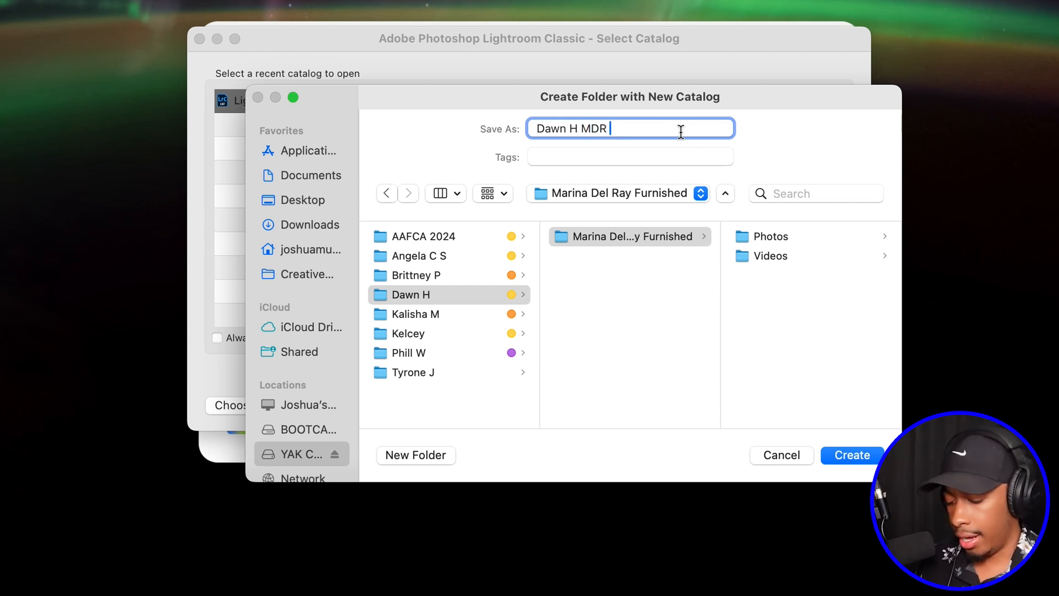
type("room")
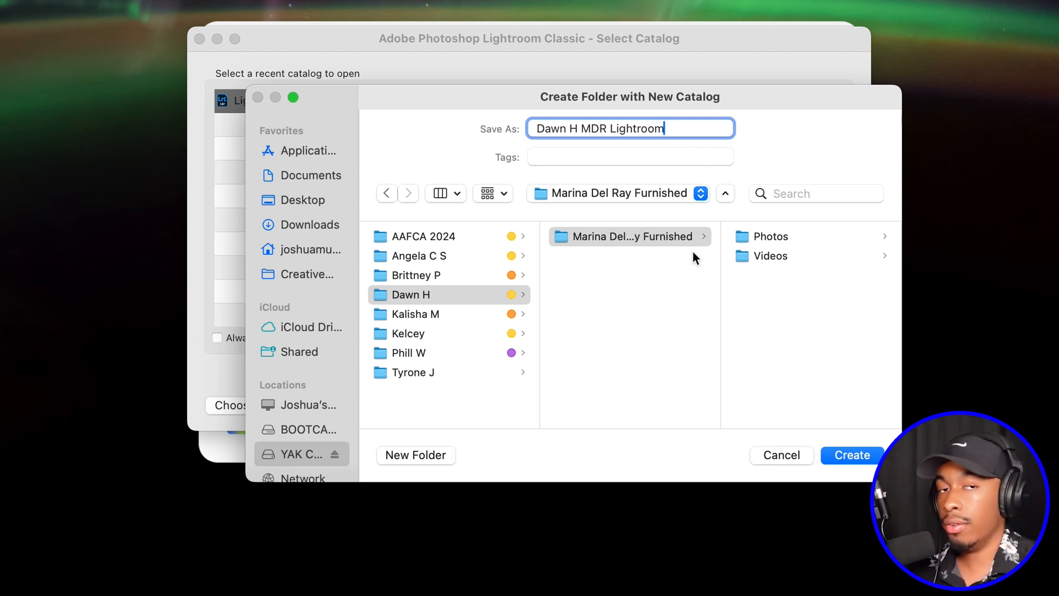
left_click(845, 454)
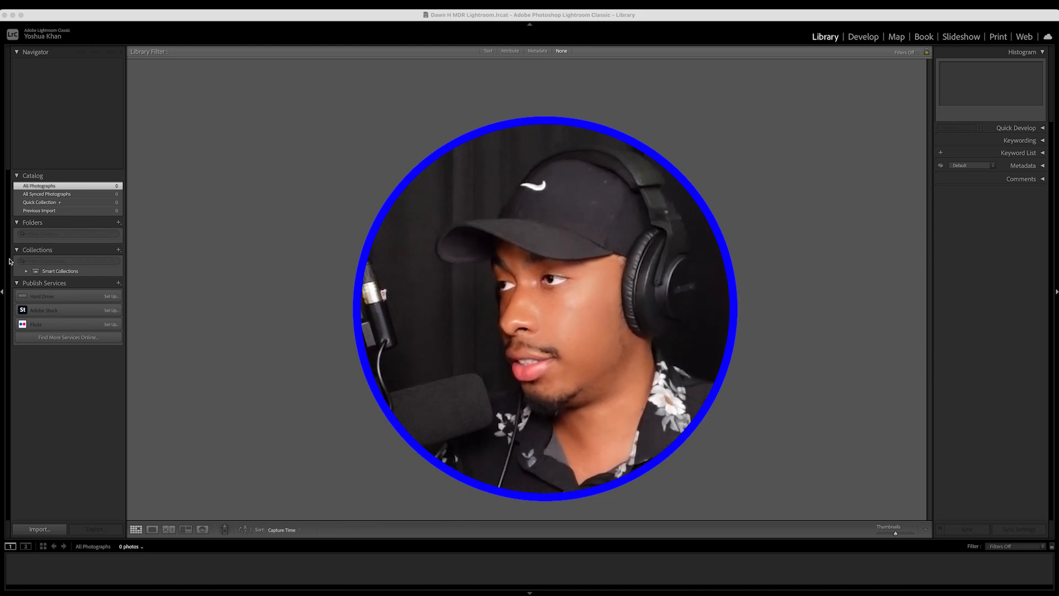
Add the Chosen RAW folder from Photos > RAW to the catalog and import its photos.
left_click(100, 228)
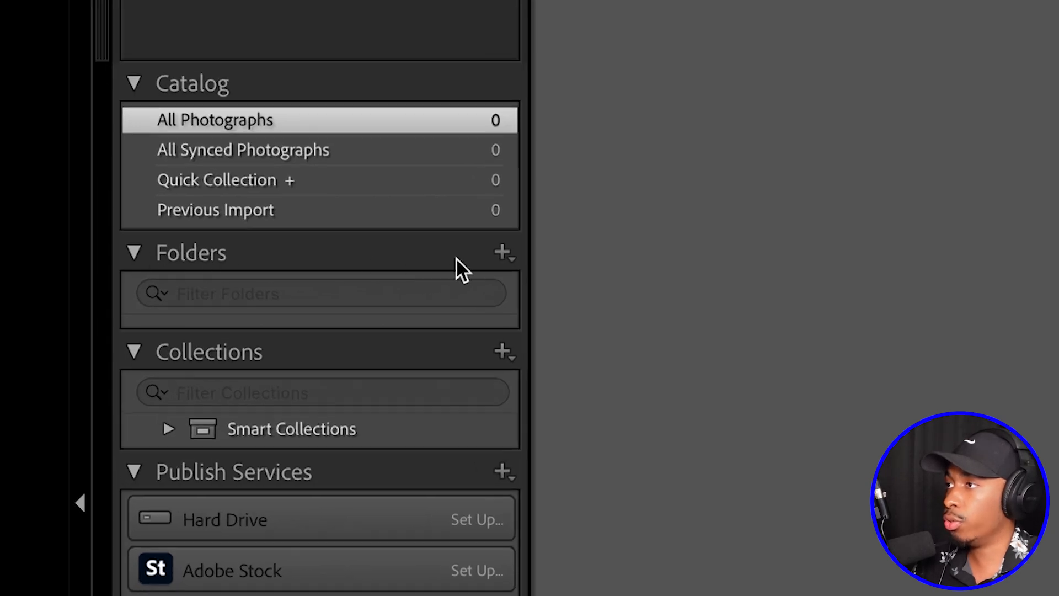
left_click(503, 256)
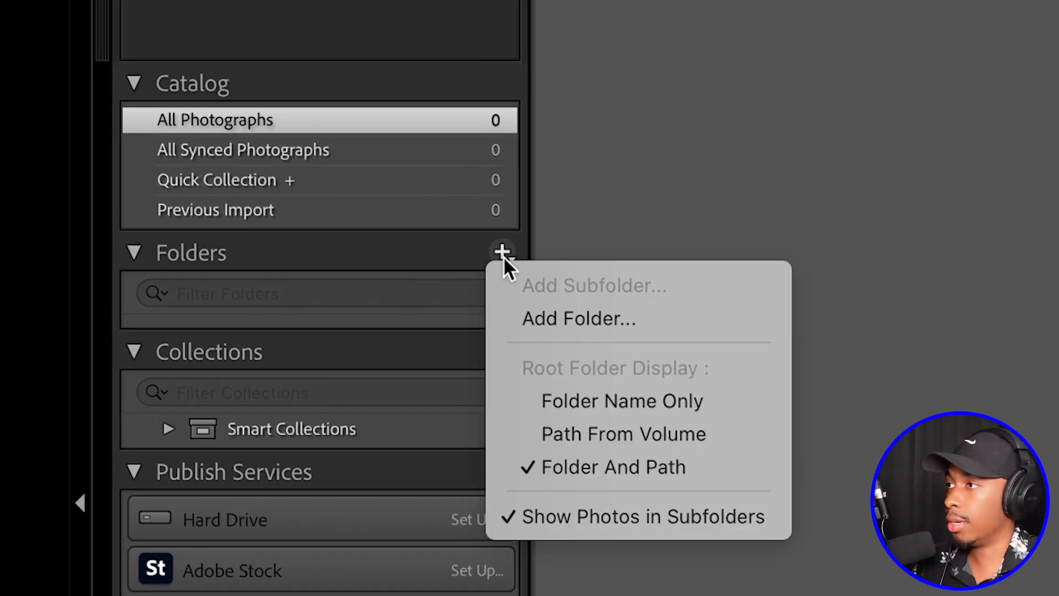
left_click(557, 310)
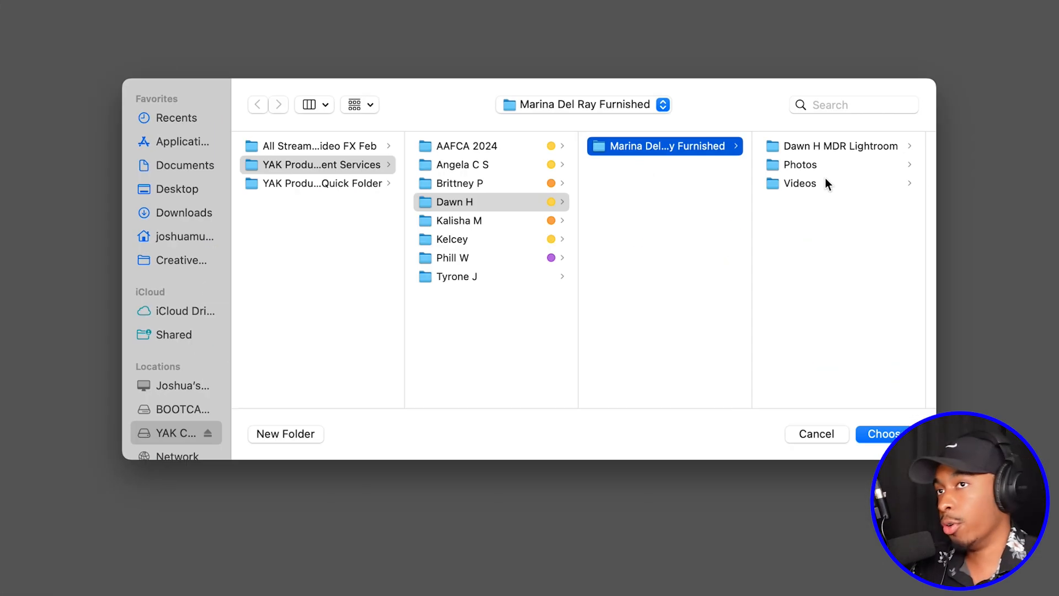
left_click(825, 164)
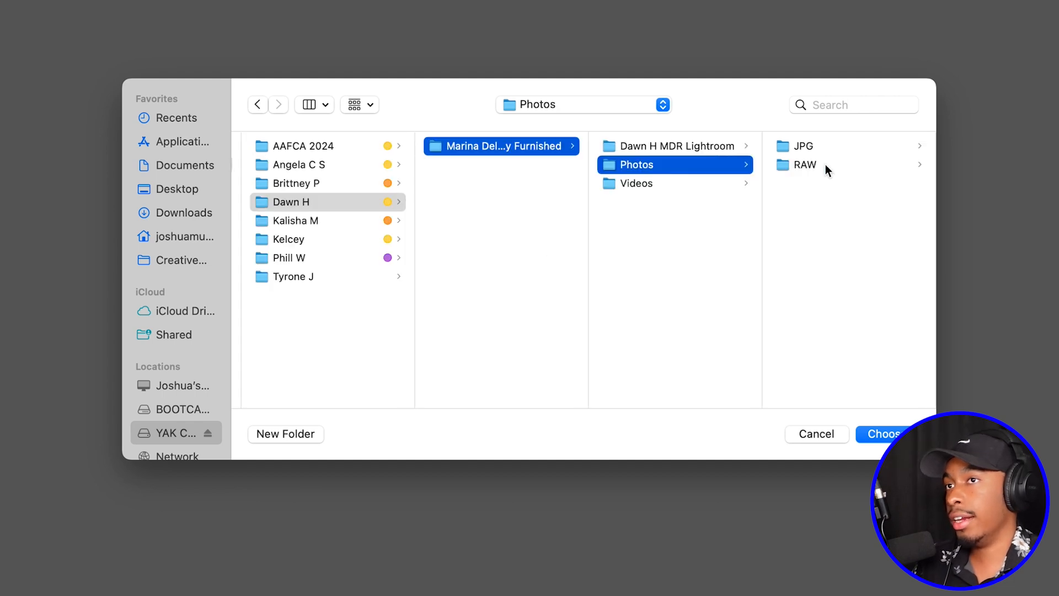
left_click(826, 165)
left_click(829, 148)
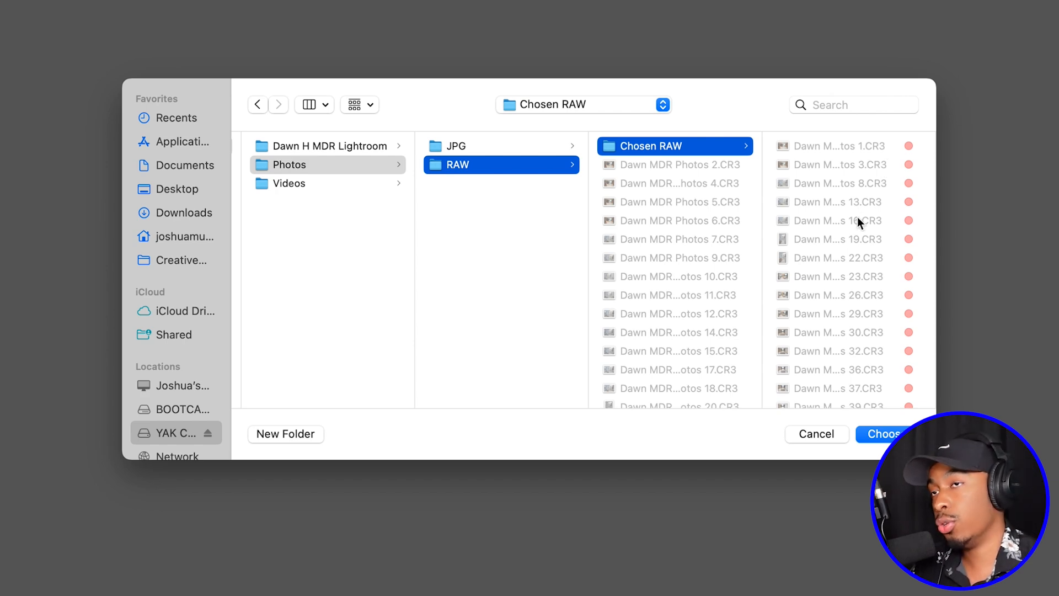
left_click(885, 434)
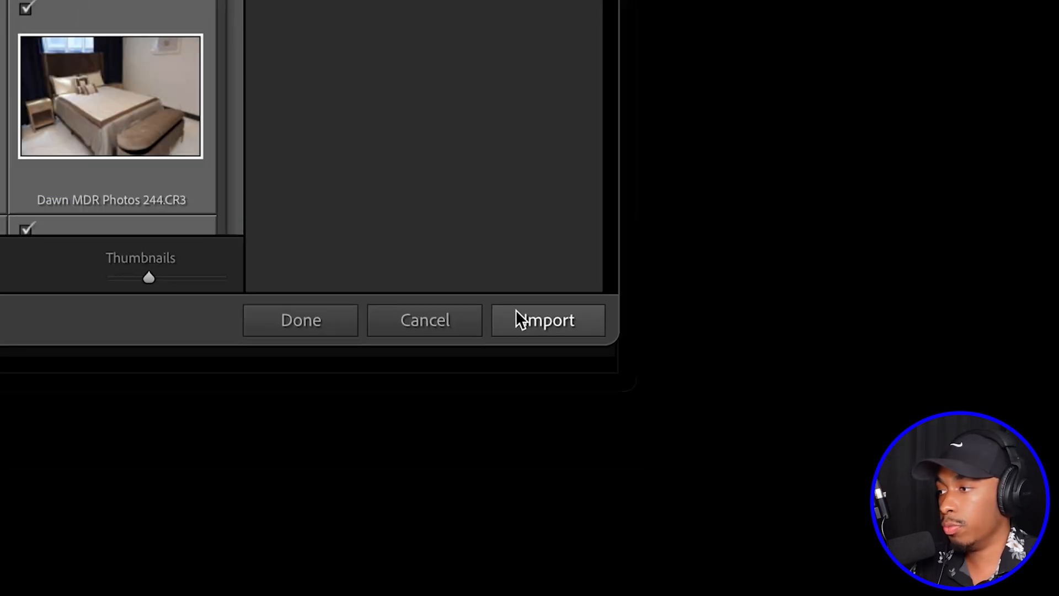
left_click(533, 319)
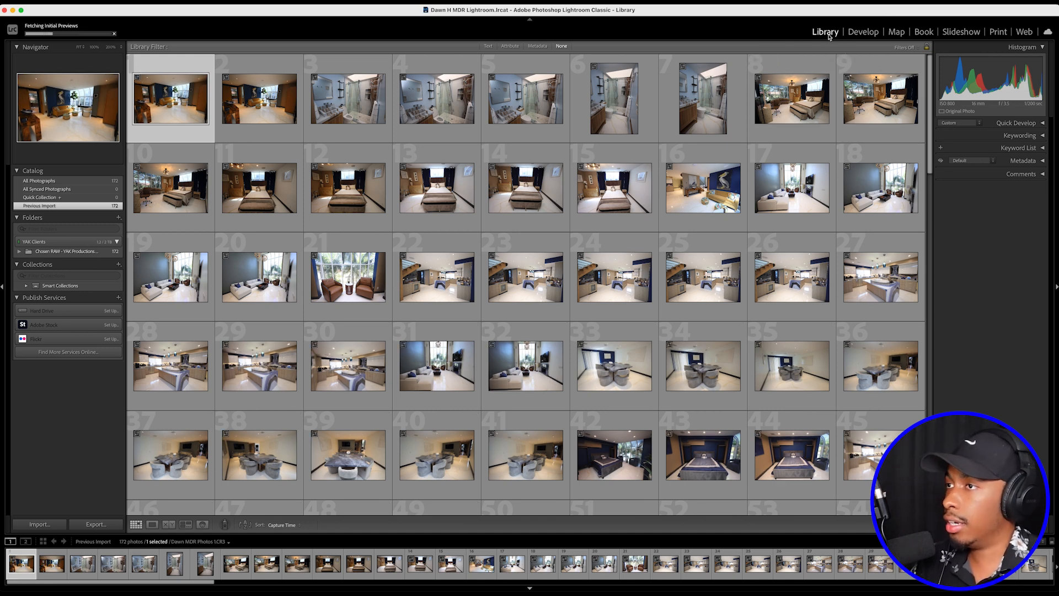
Look through the imported photos in the grid and open the first one in the Develop module.
scroll(596, 343, "down", 15)
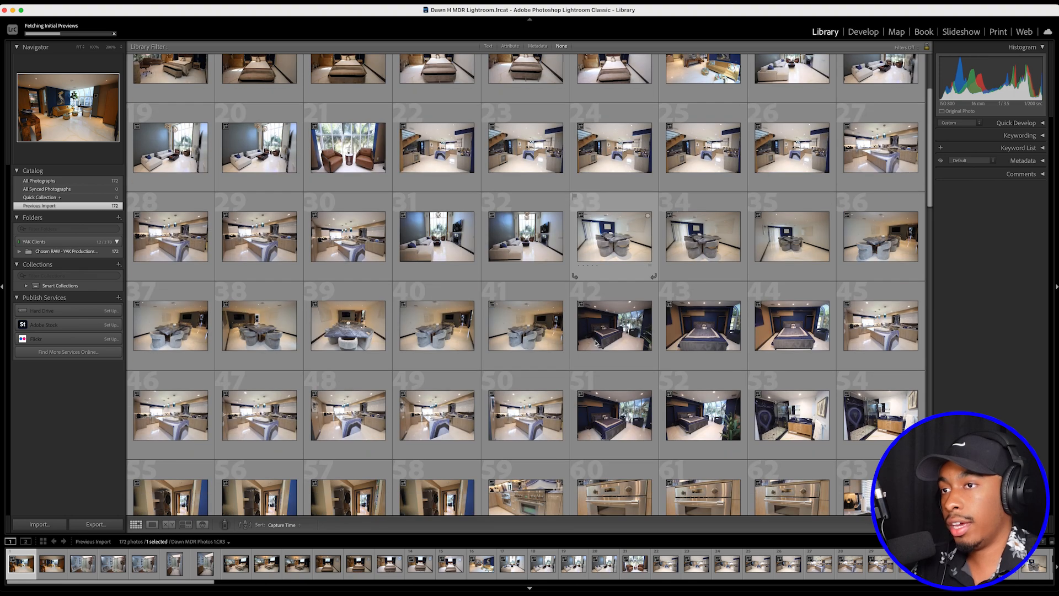
scroll(597, 343, "down", 20)
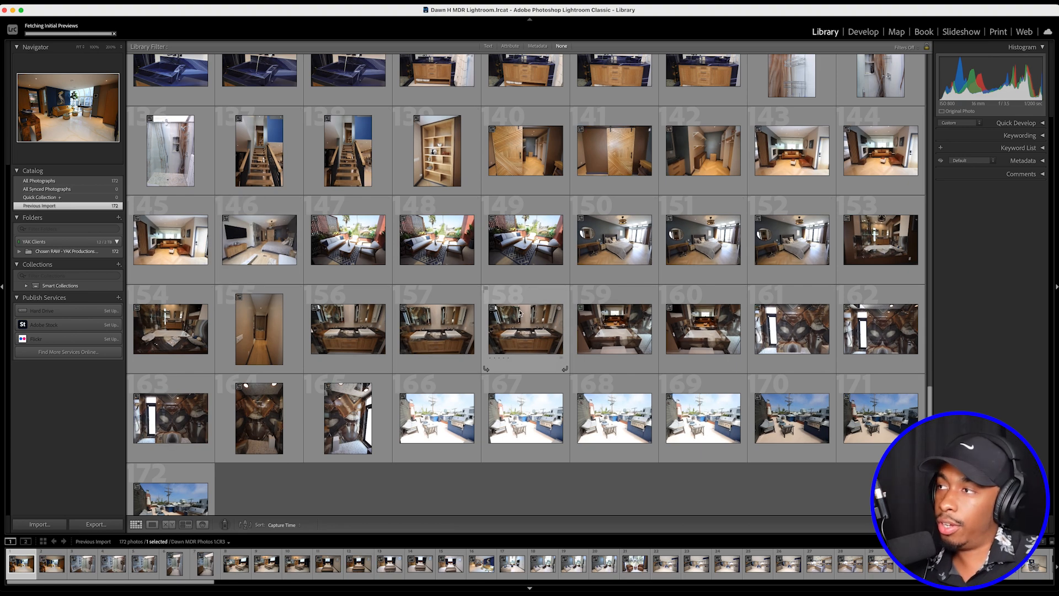
scroll(524, 312, "up", 20)
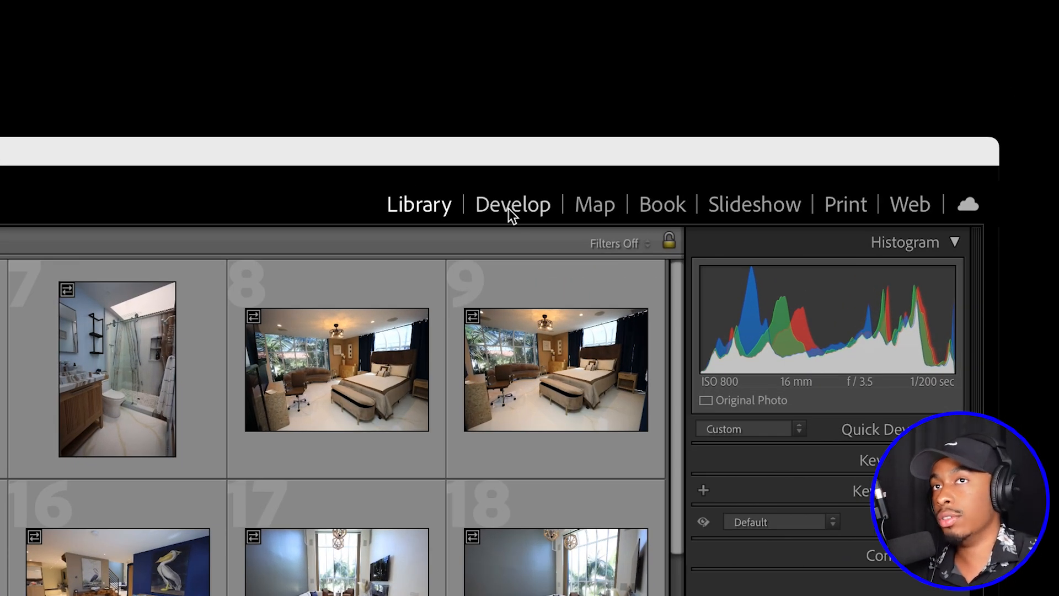
left_click(508, 208)
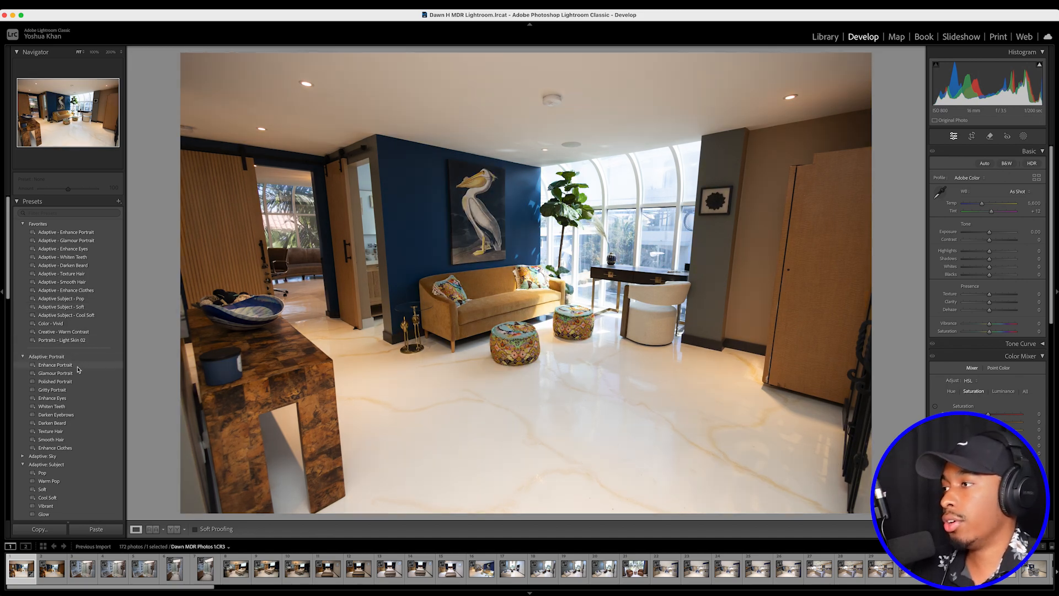
scroll(81, 384, "down", 1)
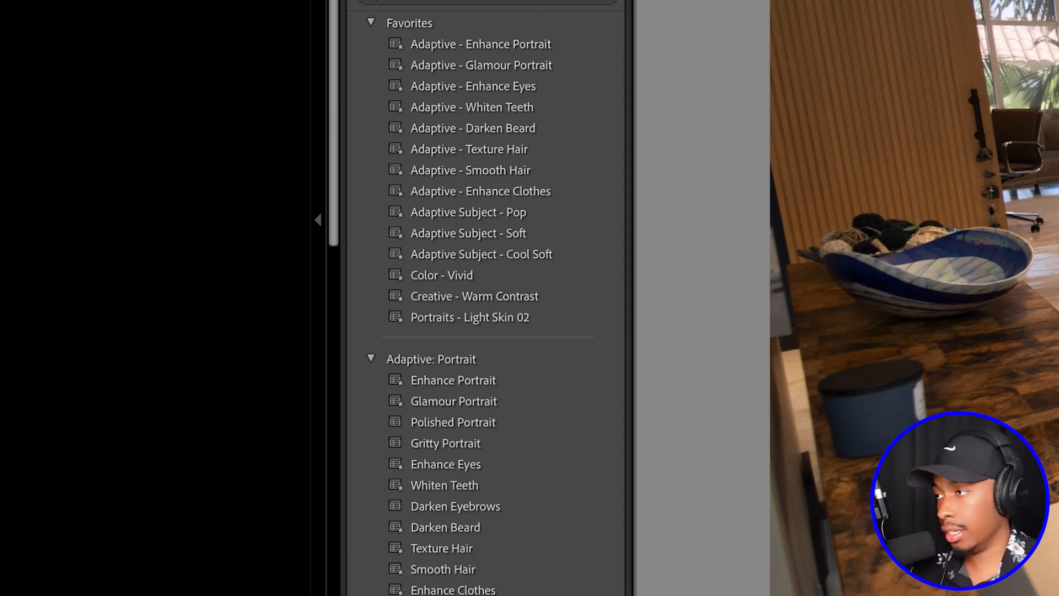
scroll(469, 298, "down", 6)
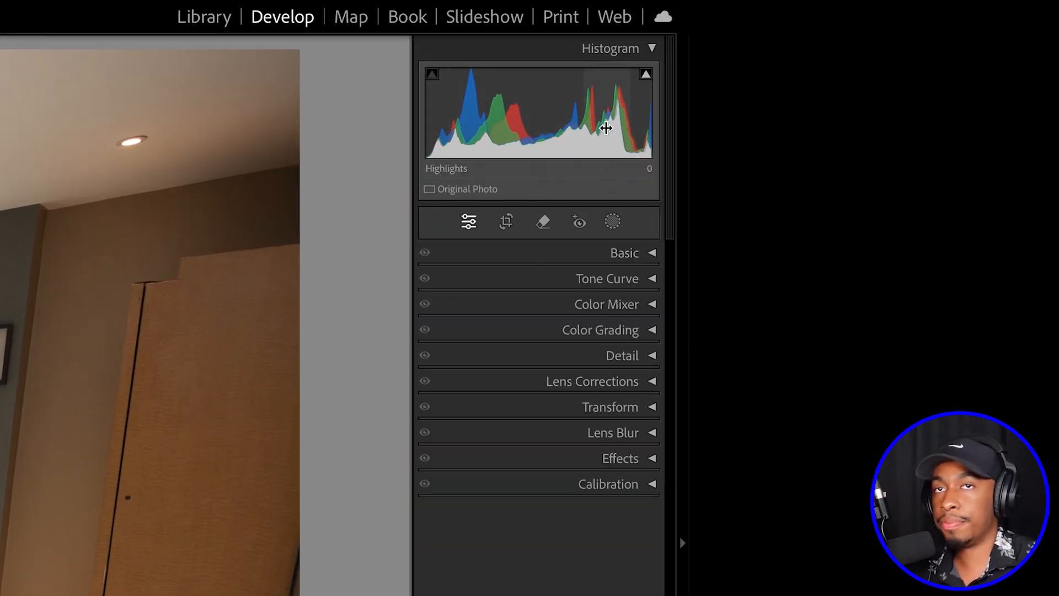
Collapse and reopen the Histogram, and expand the Basic adjustments for the first photo.
left_click(642, 50)
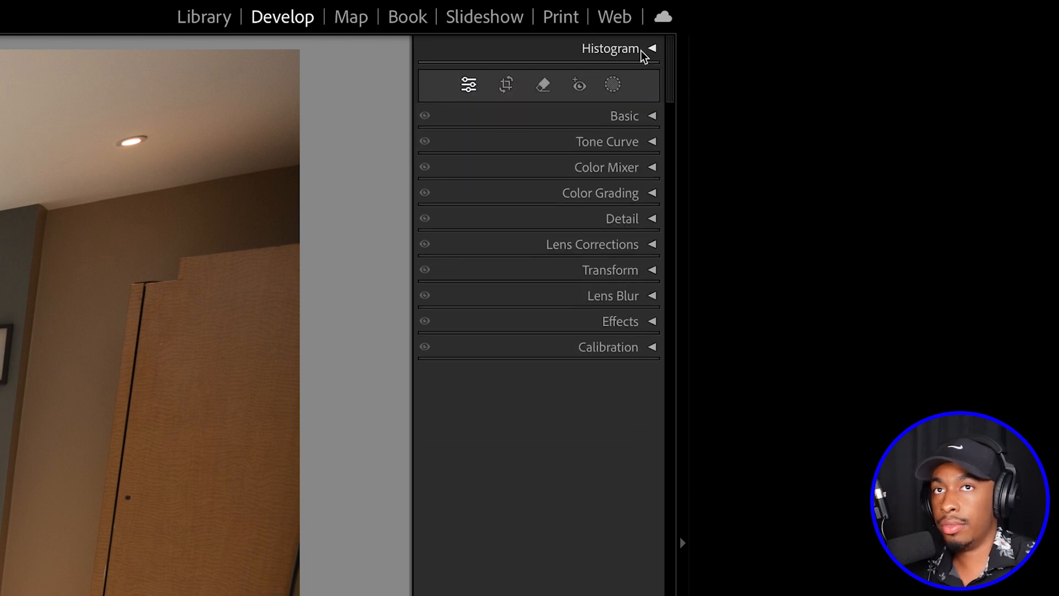
left_click(645, 49)
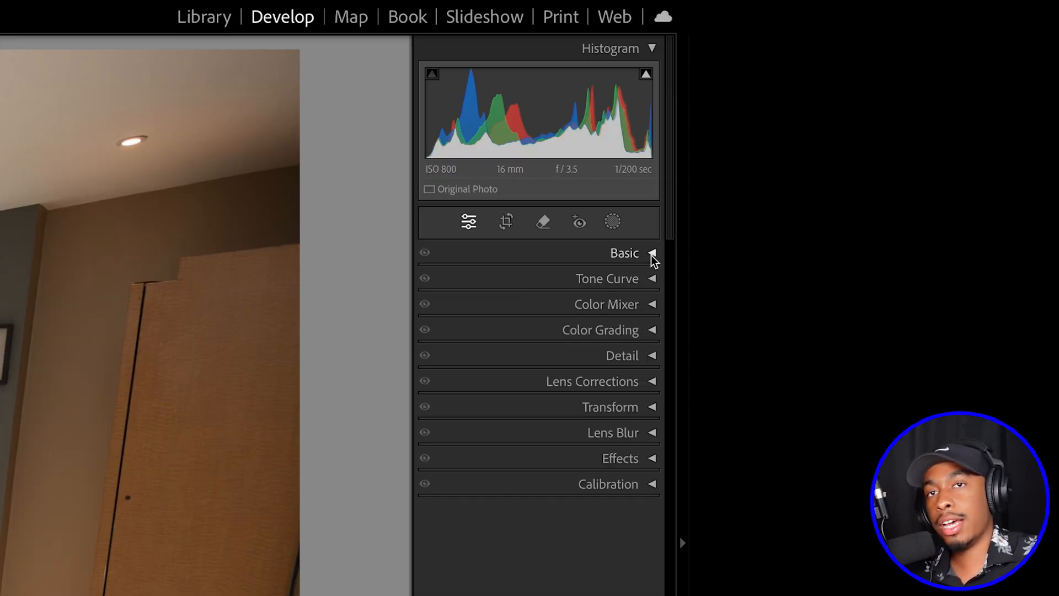
left_click(1042, 152)
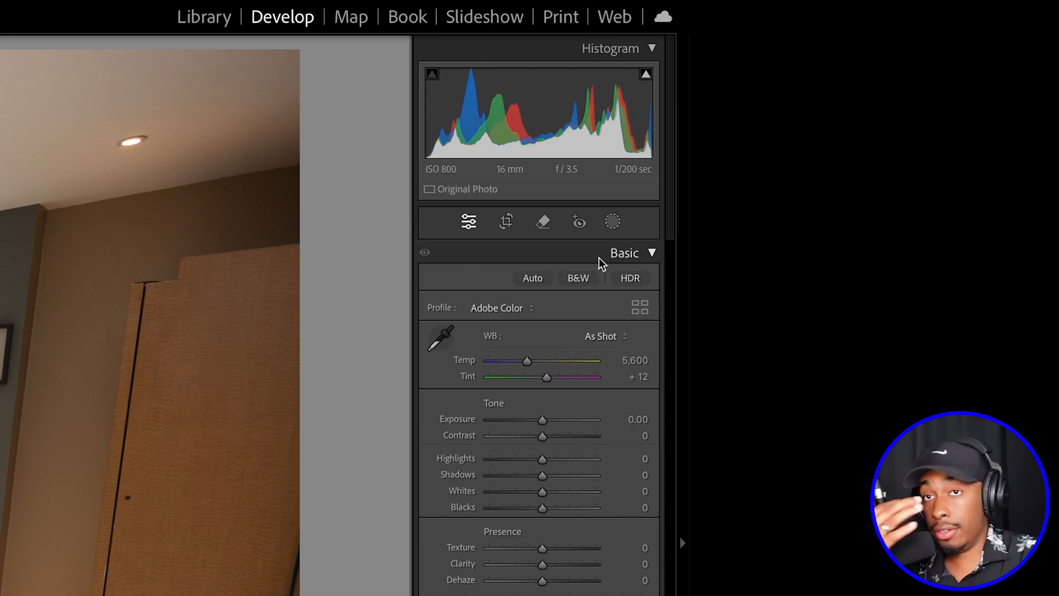
Try the Auto tone adjustment on the first photo and undo it.
left_click(548, 281)
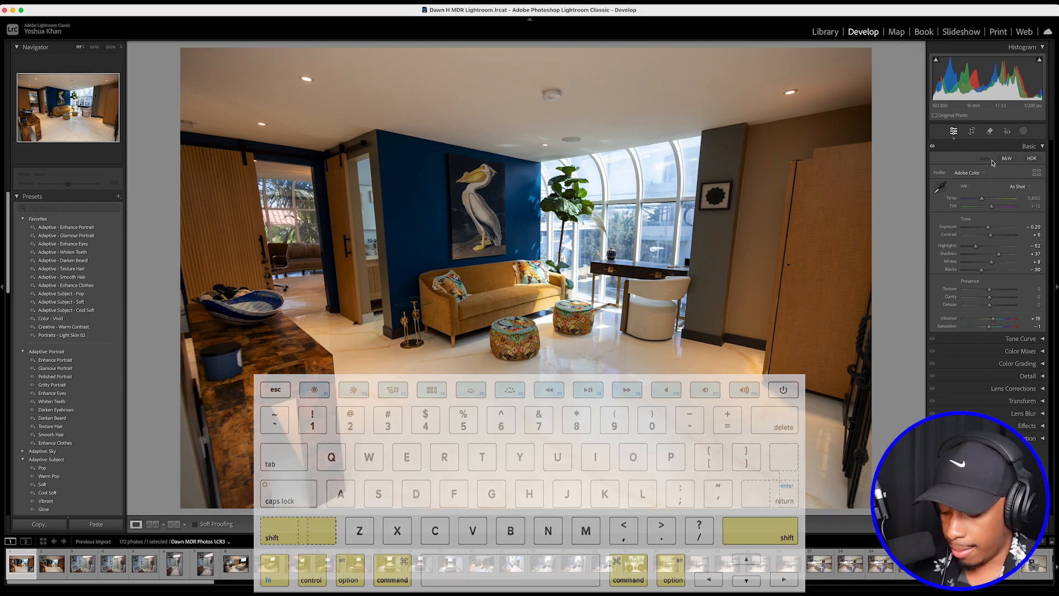
key("super+z")
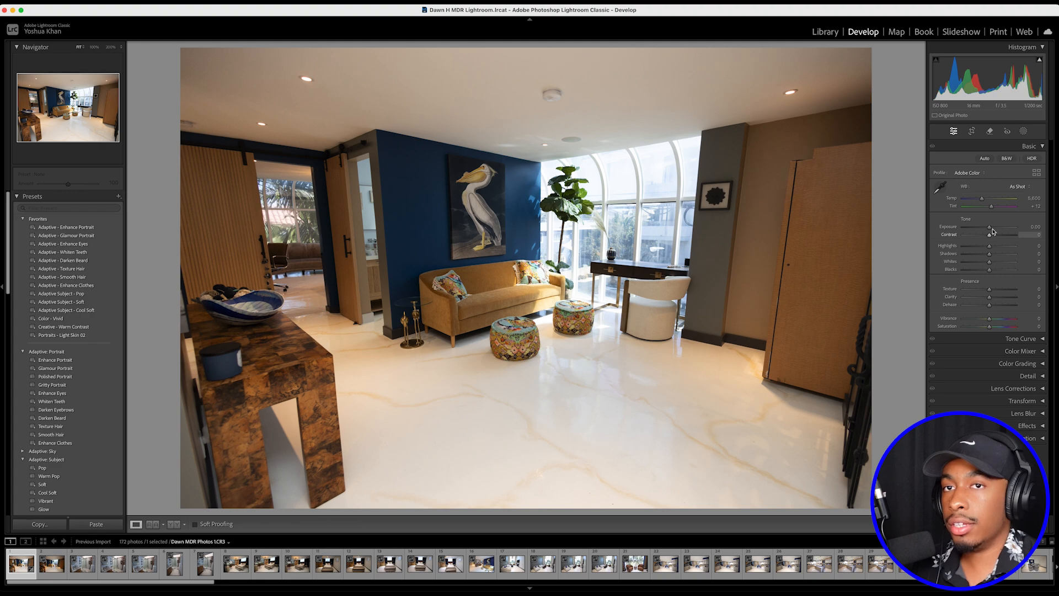
Raise the photo's Exposure to +0.45, try Contrast at -100 before raising it slightly above zero, and show the before-and-after comparison.
left_click_drag(989, 227, 943, 239)
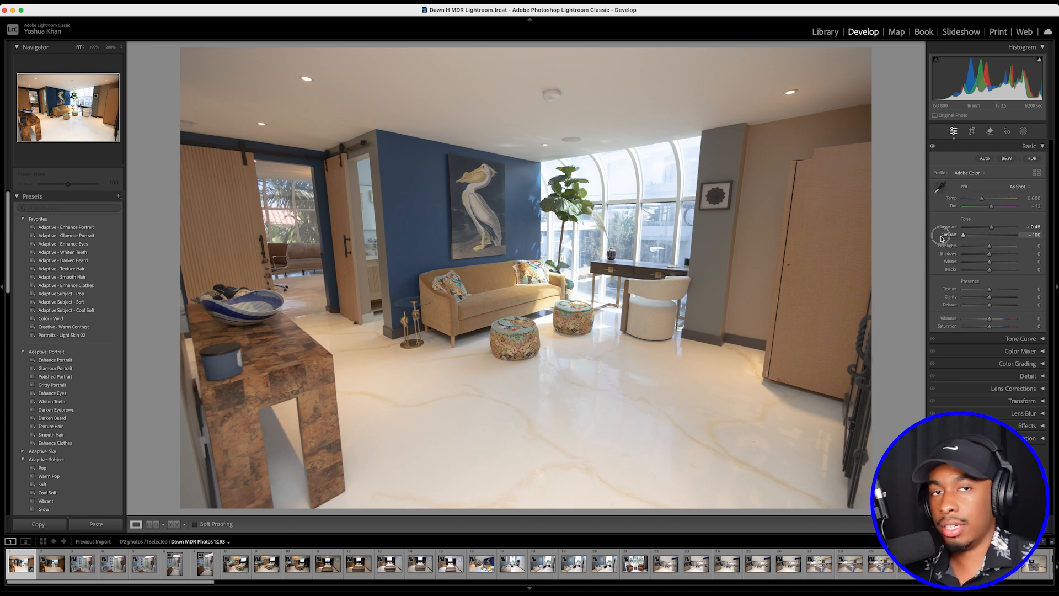
left_click_drag(943, 239, 997, 242)
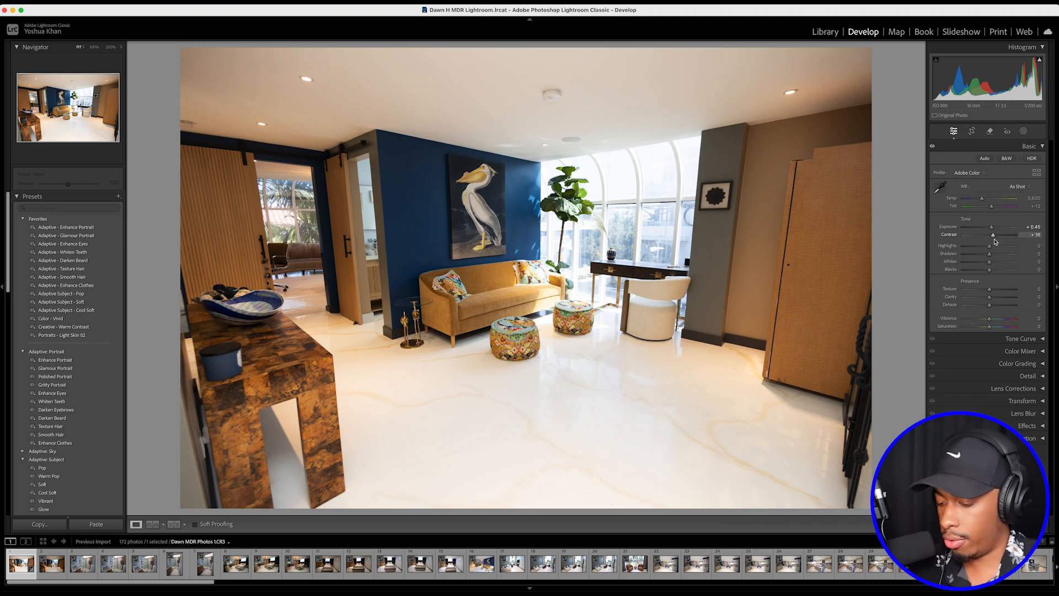
key("y")
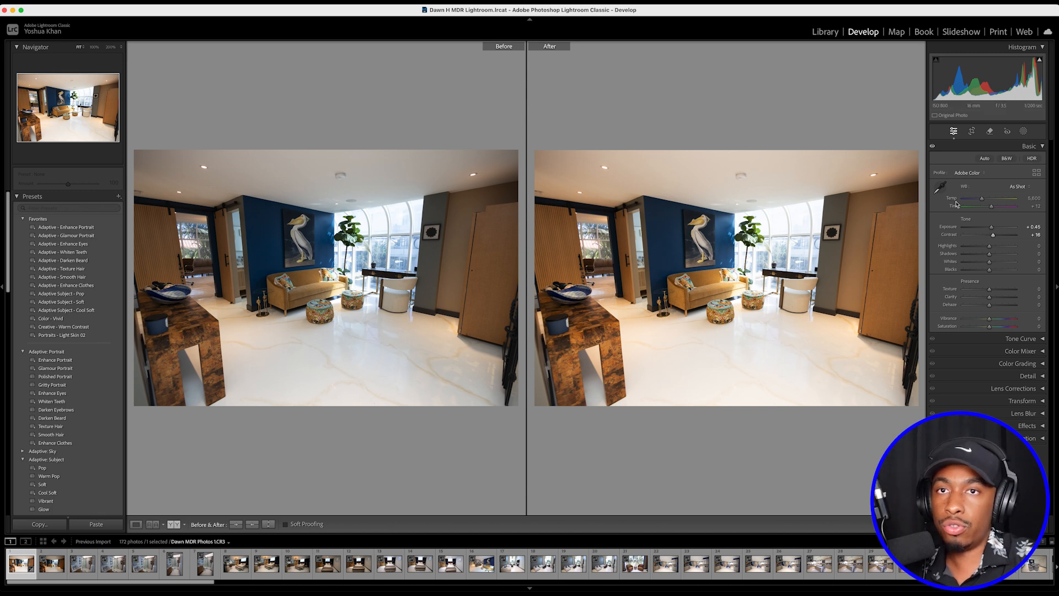
Set the photo's Exposure to +0.25, Contrast to +10 and Highlights to about -25.
left_click_drag(989, 226, 991, 232)
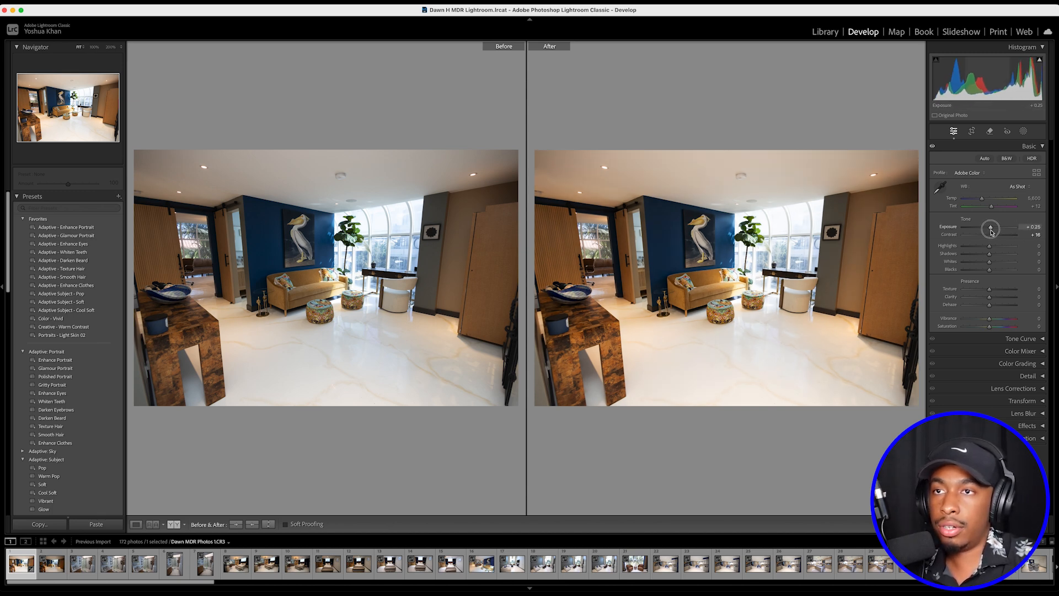
mouse_move(990, 247)
left_mouse_down()
mouse_move(958, 249)
mouse_move(1006, 248)
mouse_move(927, 249)
mouse_move(992, 234)
mouse_move(967, 234)
mouse_move(993, 247)
left_mouse_up()
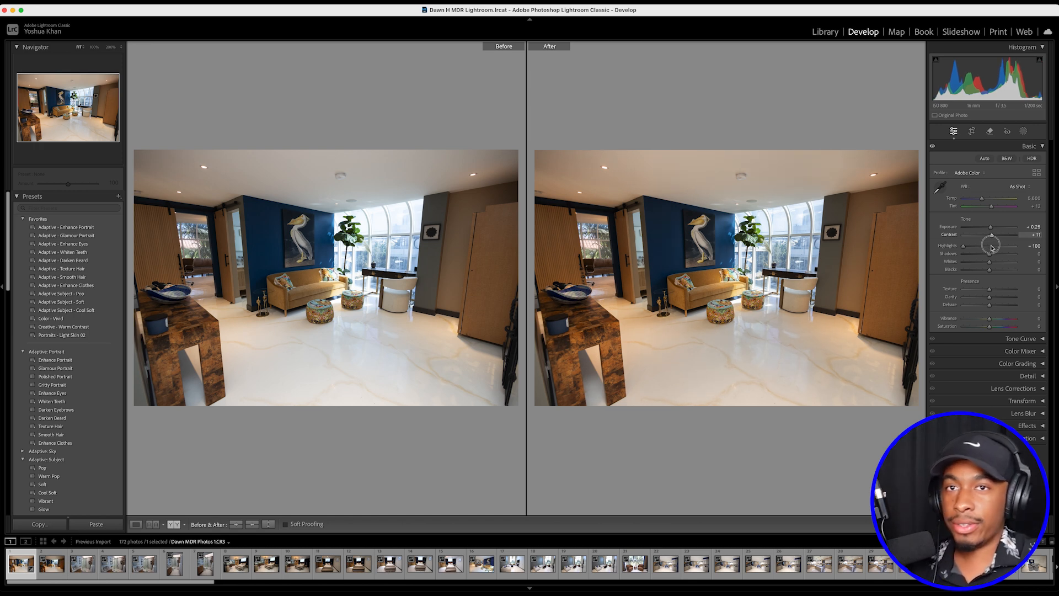
mouse_move(991, 248)
left_mouse_down()
mouse_move(970, 248)
mouse_move(984, 249)
left_mouse_up()
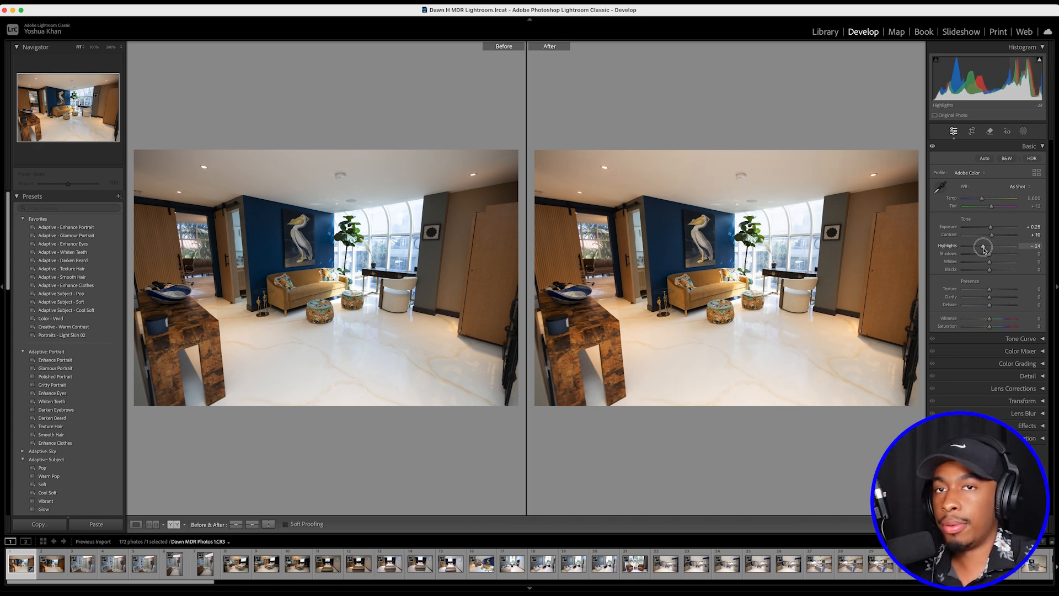
Set Shadows to +44, Whites to +20, Blacks to +23 and Vibrance to about +16, and return to the single-photo view.
mouse_move(989, 254)
left_mouse_down()
mouse_move(1013, 263)
mouse_move(995, 264)
left_mouse_up()
left_click_drag(989, 269, 995, 269)
mouse_move(990, 318)
left_mouse_down()
mouse_move(1000, 320)
mouse_move(989, 333)
left_mouse_up()
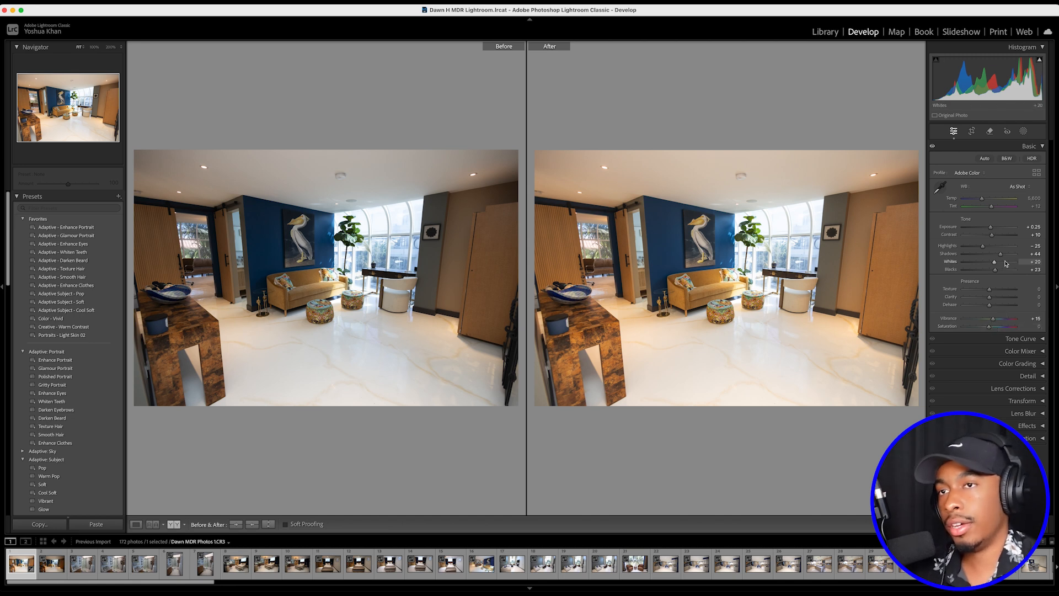
key("y")
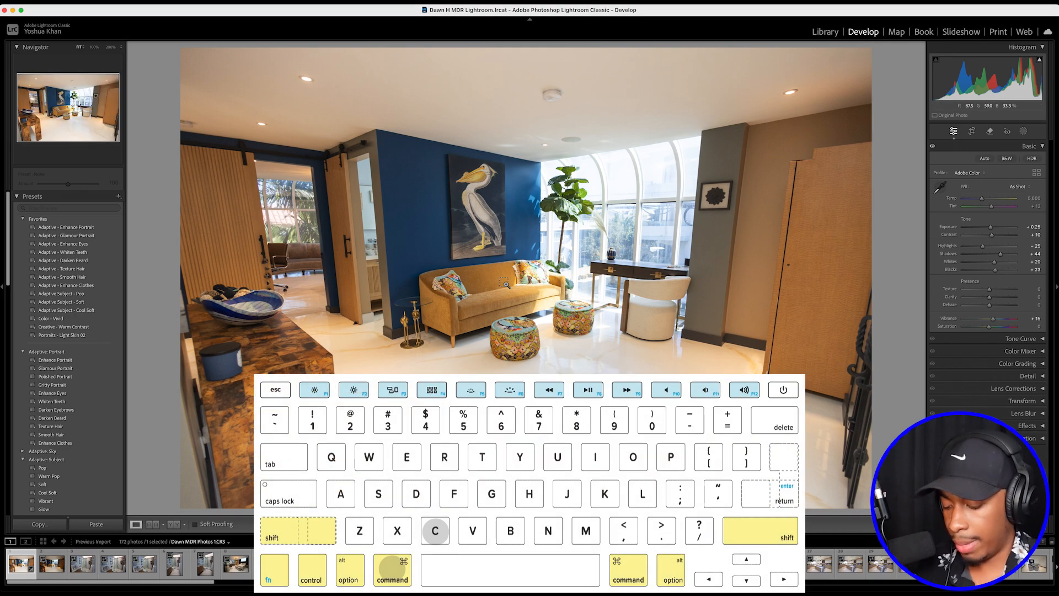
Copy the edited photo's develop settings with the preselected options and paste them onto the next photo.
key("super+c")
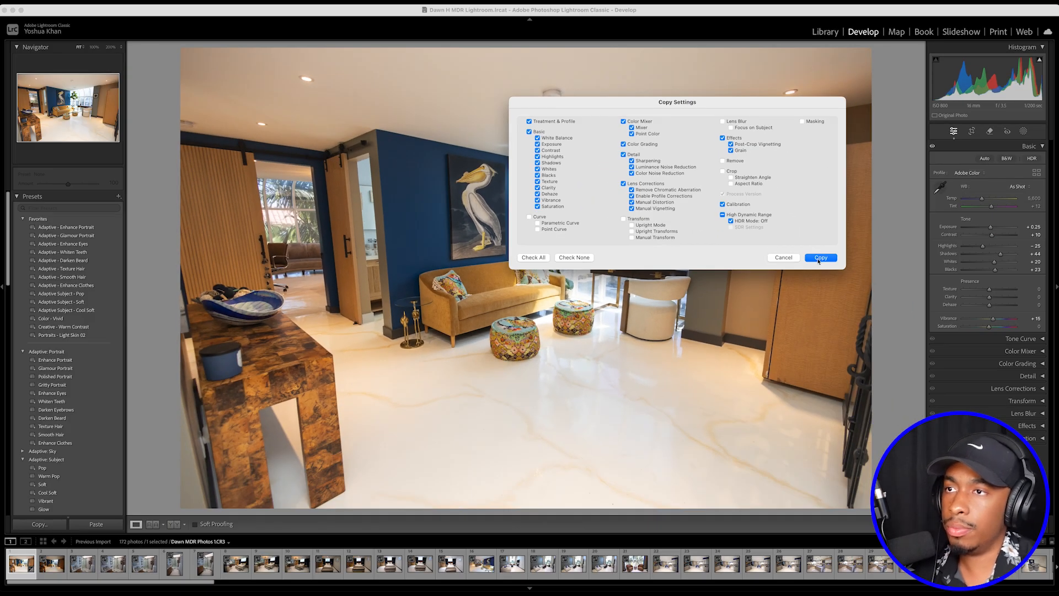
left_click(821, 258)
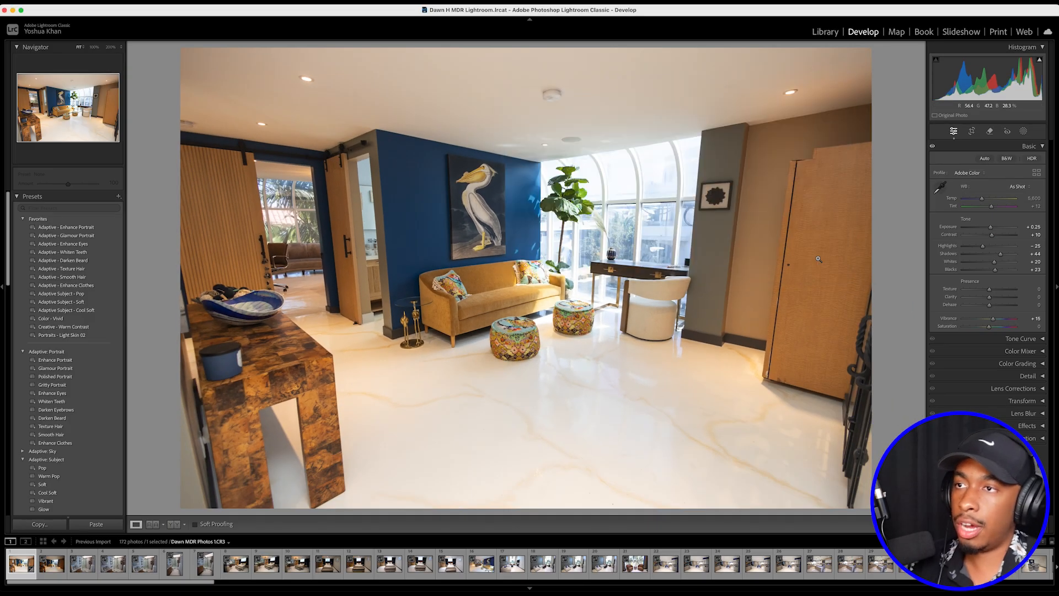
key("Right")
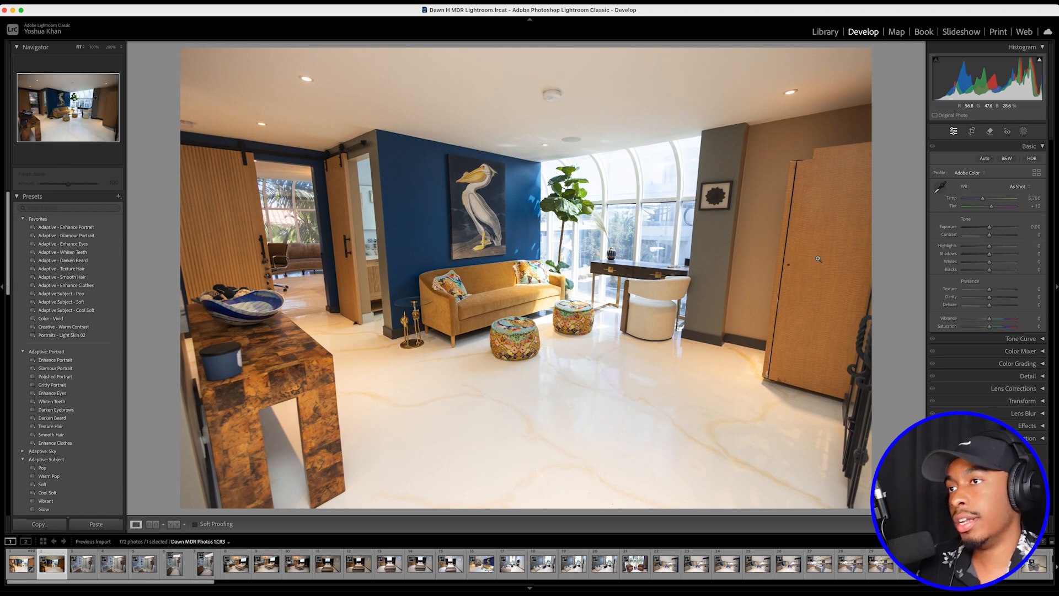
key("super+v")
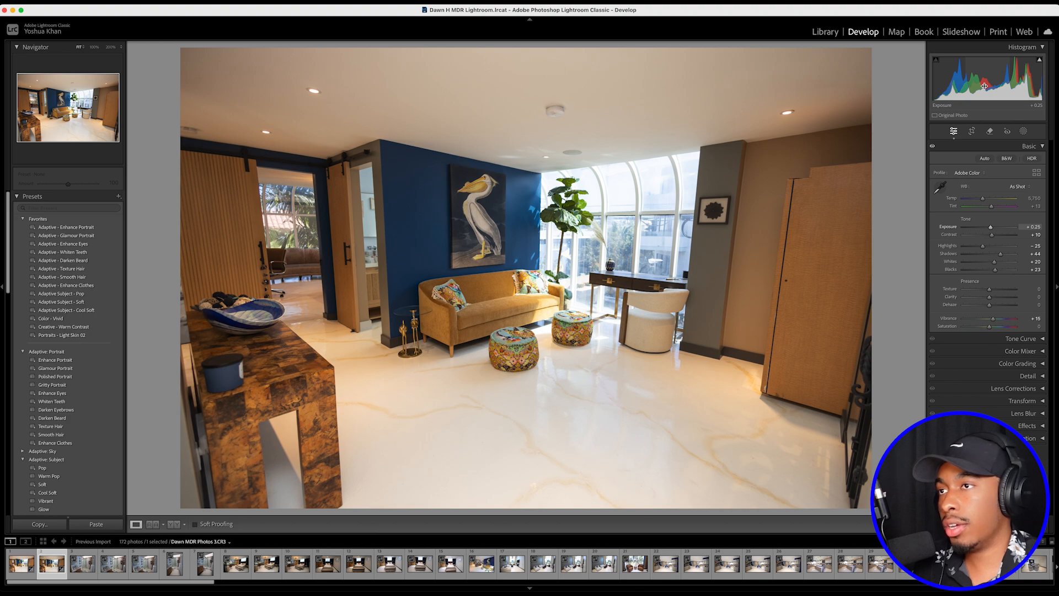
Compare the second photo with the first, and try Exposure values between +0.20 and +0.47 on the second.
left_click(20, 563)
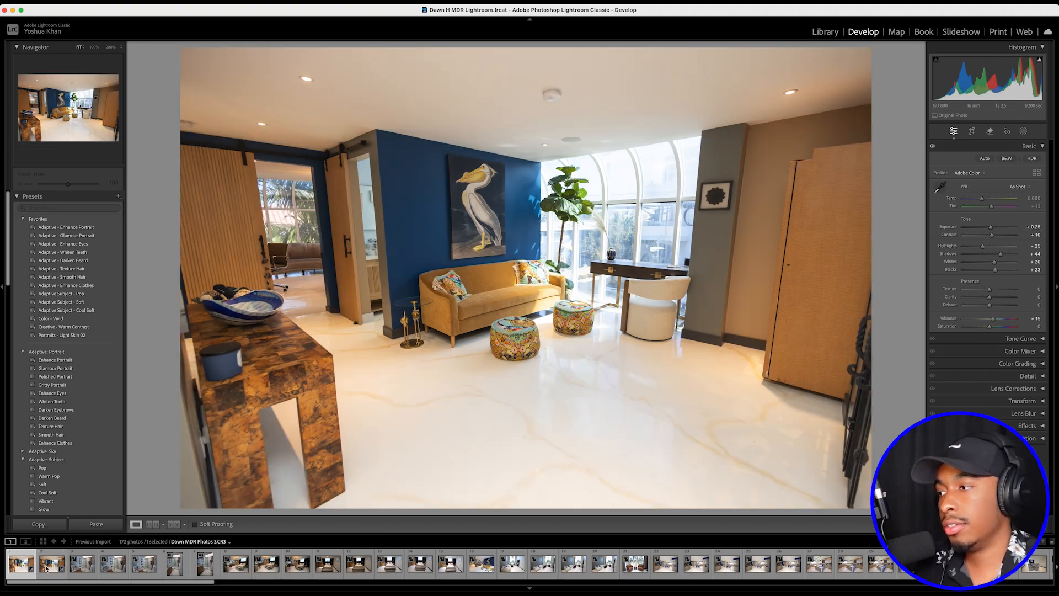
left_click(47, 569)
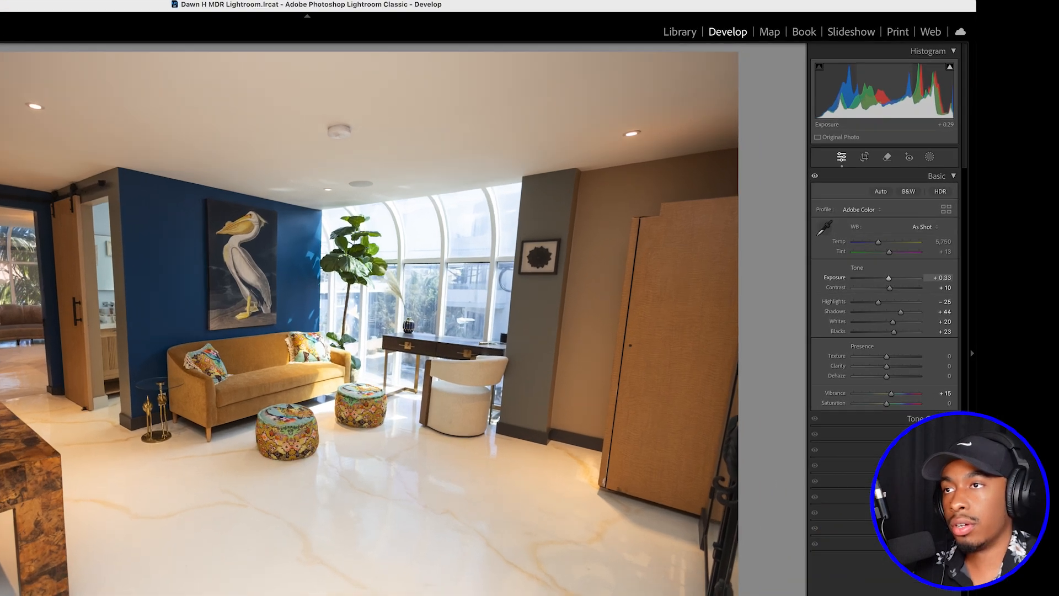
left_click_drag(992, 81, 997, 81)
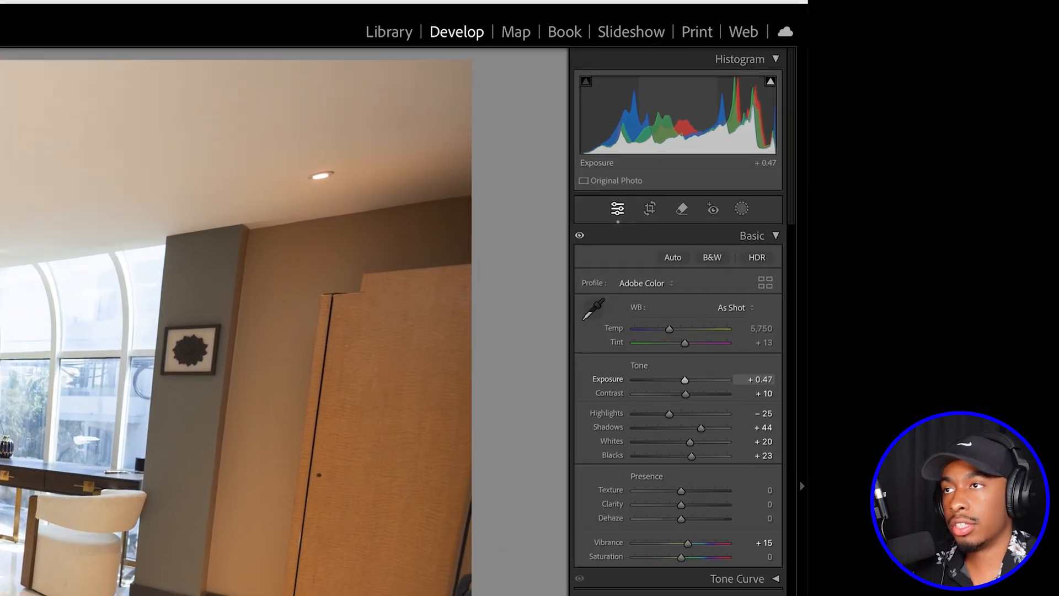
left_click_drag(705, 120, 699, 120)
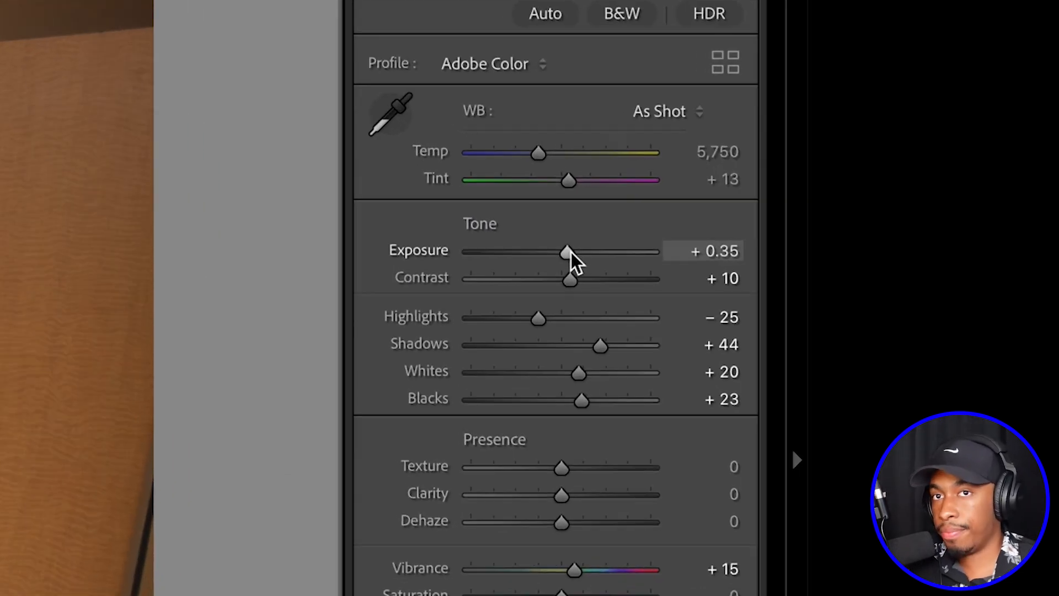
left_click_drag(583, 432, 585, 431)
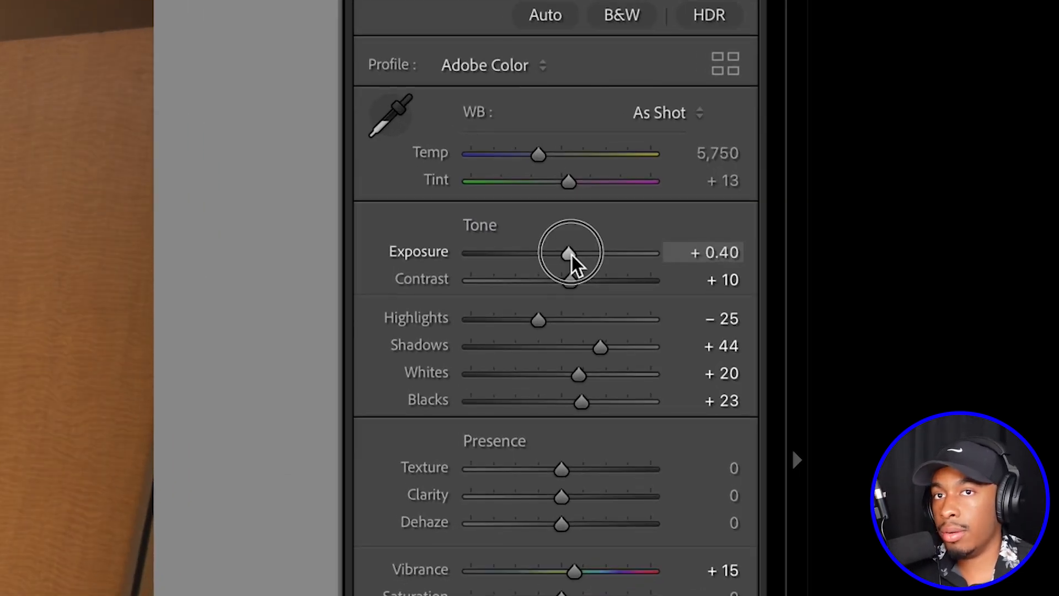
left_click_drag(572, 256, 562, 257)
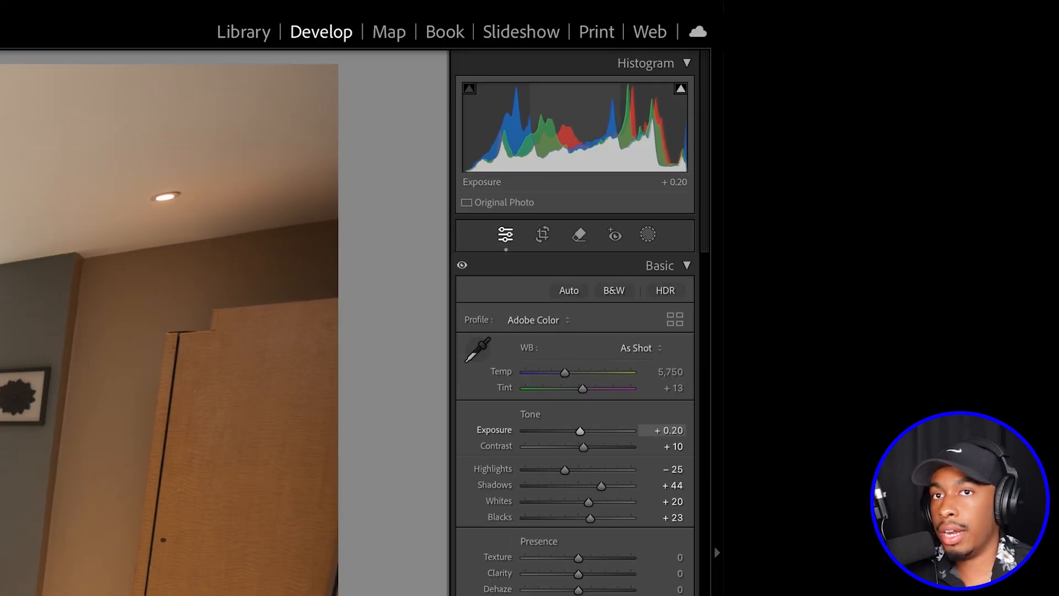
left_click_drag(580, 431, 582, 431)
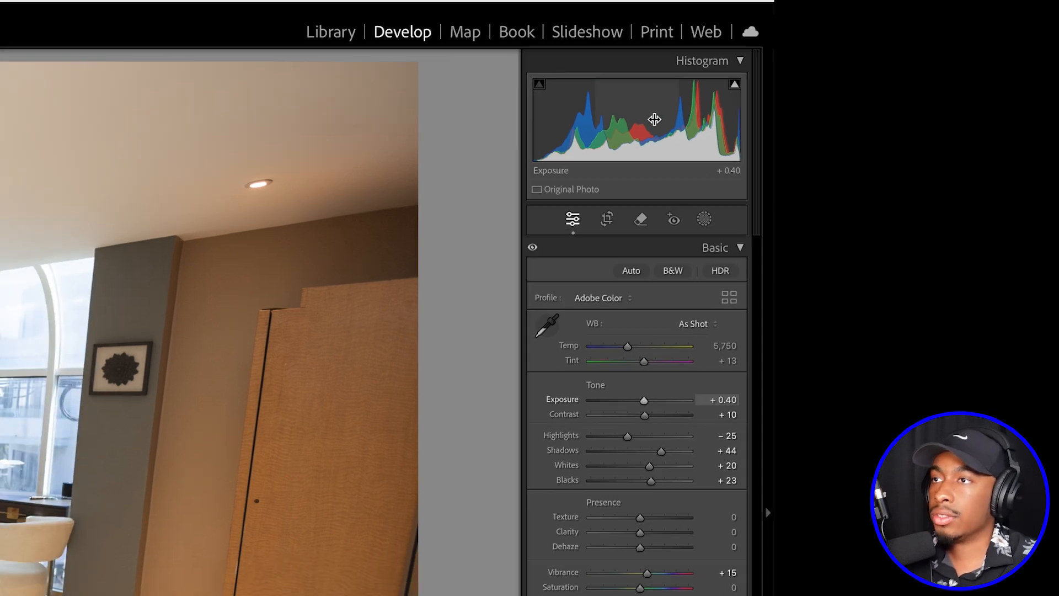
Raise the second photo's Exposure to +0.60 and lower its Highlights to -57.
left_click_drag(594, 126, 614, 126)
left_click_drag(996, 78, 990, 78)
left_click_drag(982, 246, 981, 247)
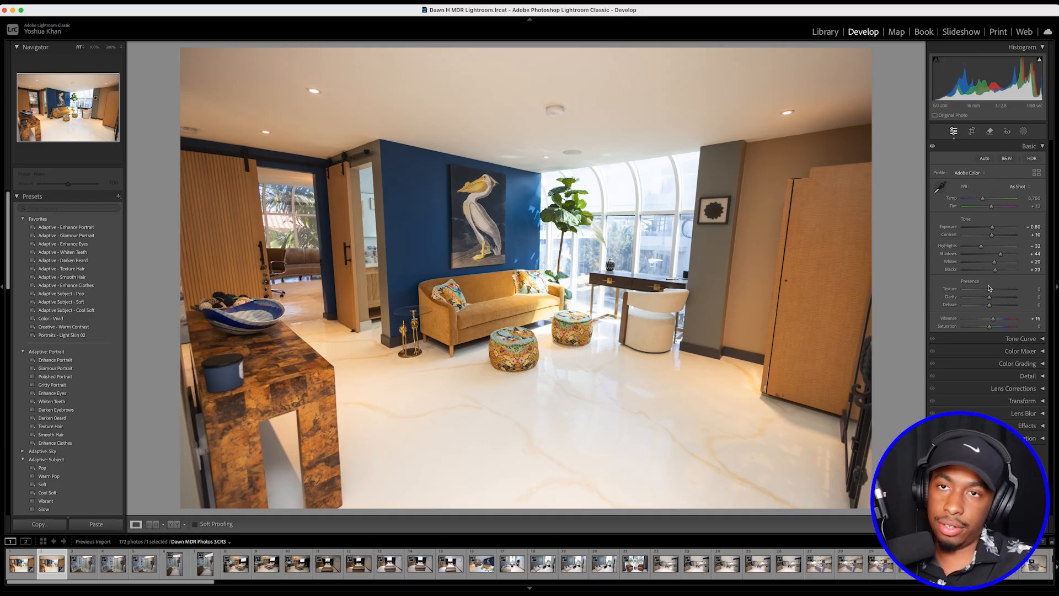
left_click_drag(981, 245, 977, 246)
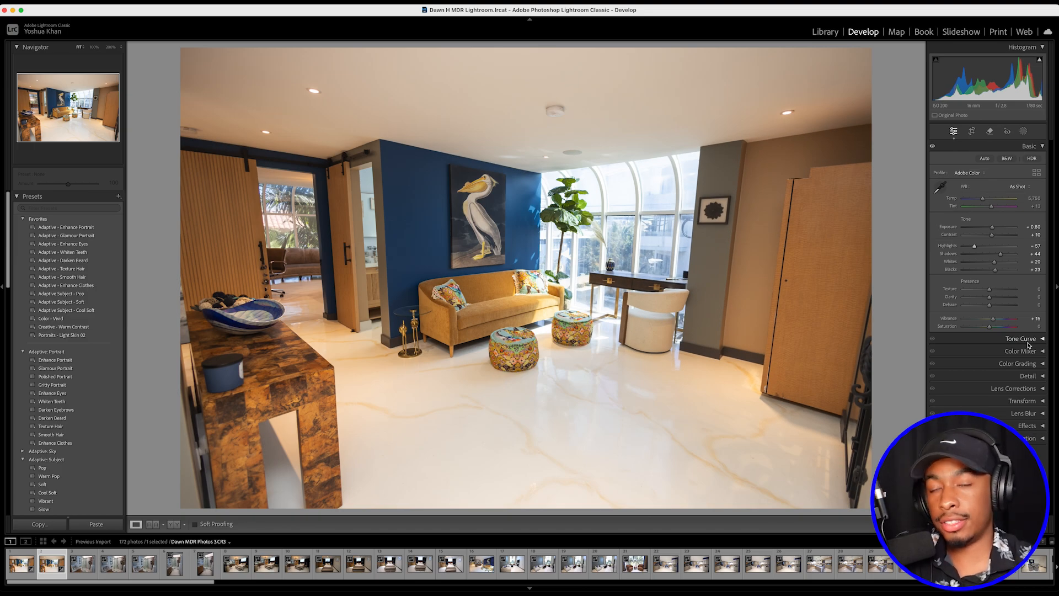
In the Color Mixer's saturation settings, lower Orange to about -8 and raise Green to +55.
left_click(1028, 350)
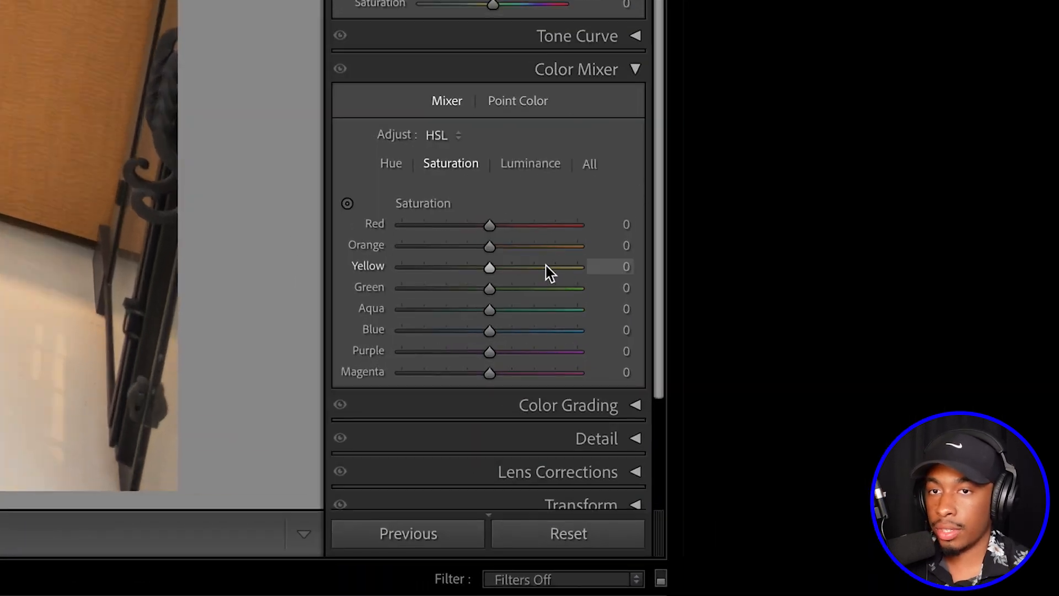
scroll(567, 173, "down", 2)
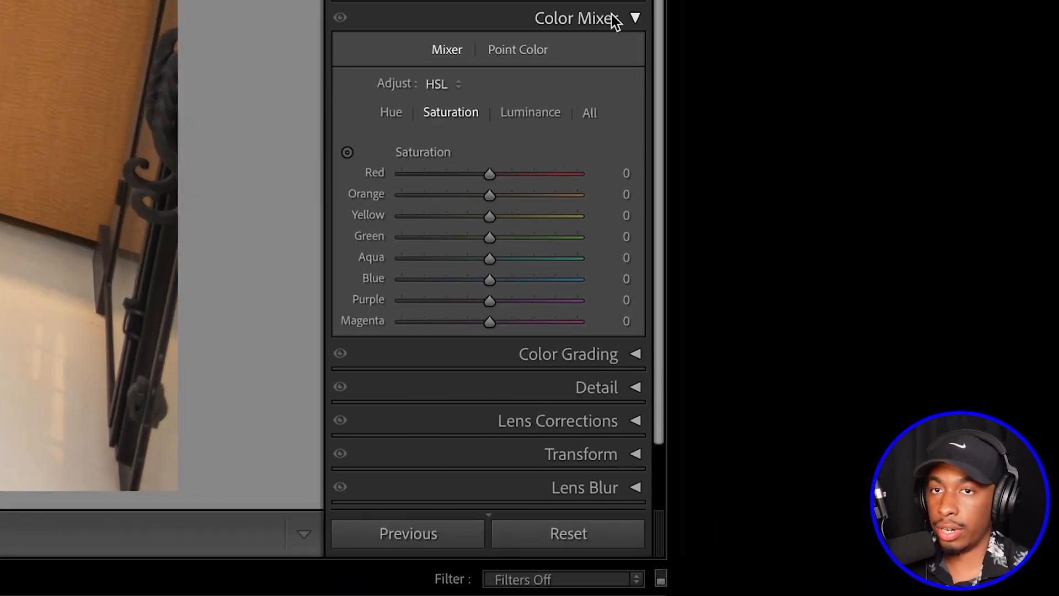
scroll(621, 194, "up", 2)
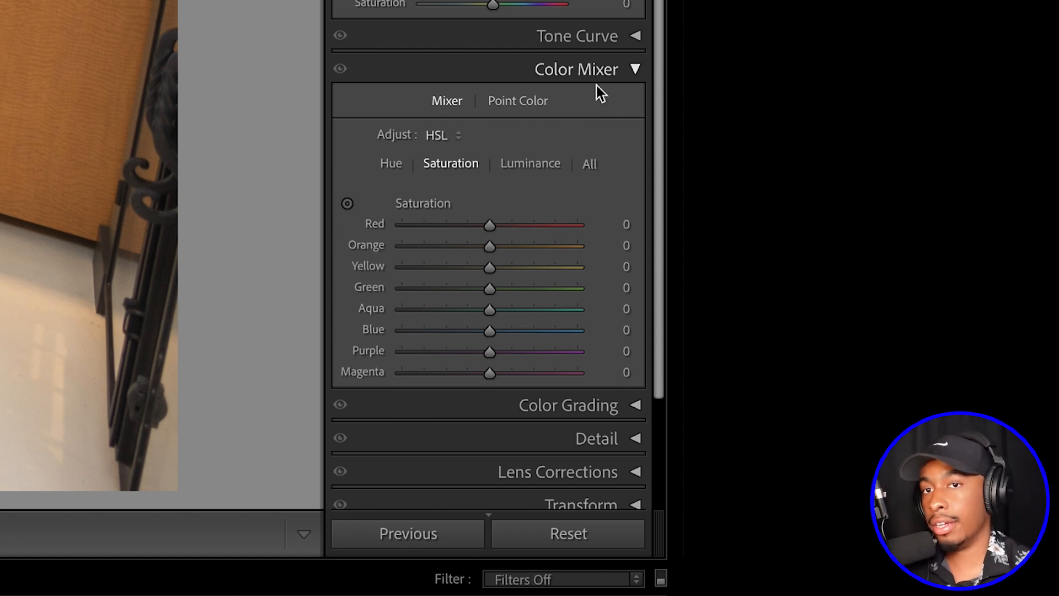
scroll(538, 194, "down", 1)
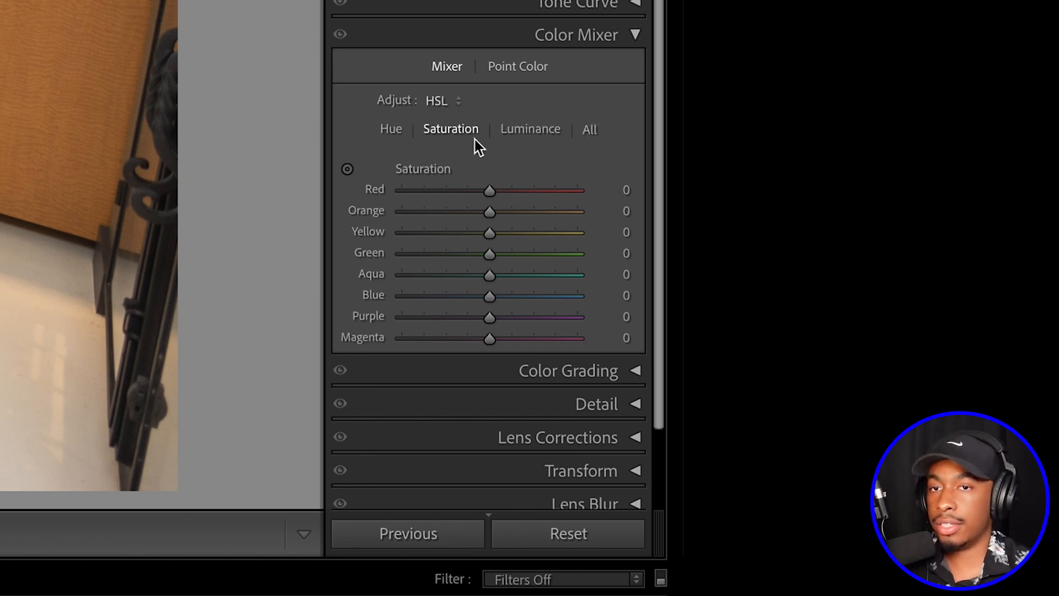
mouse_move(497, 219)
left_mouse_down()
mouse_move(461, 213)
mouse_move(482, 214)
left_mouse_up()
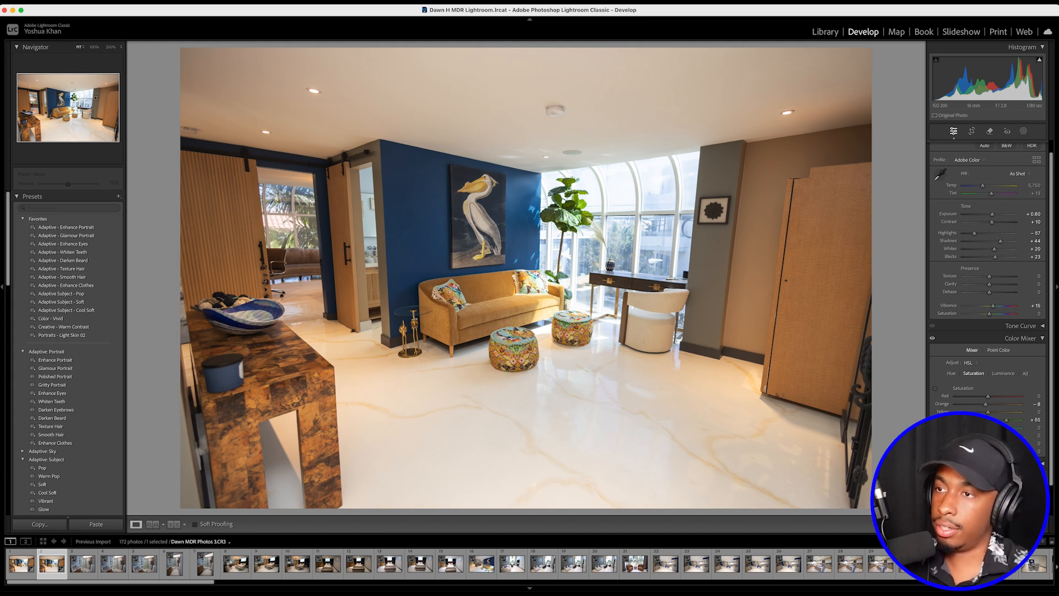
Try the Auto adjustment on the next photo, the bathroom, undoing and redoing it to compare both versions.
key("Right")
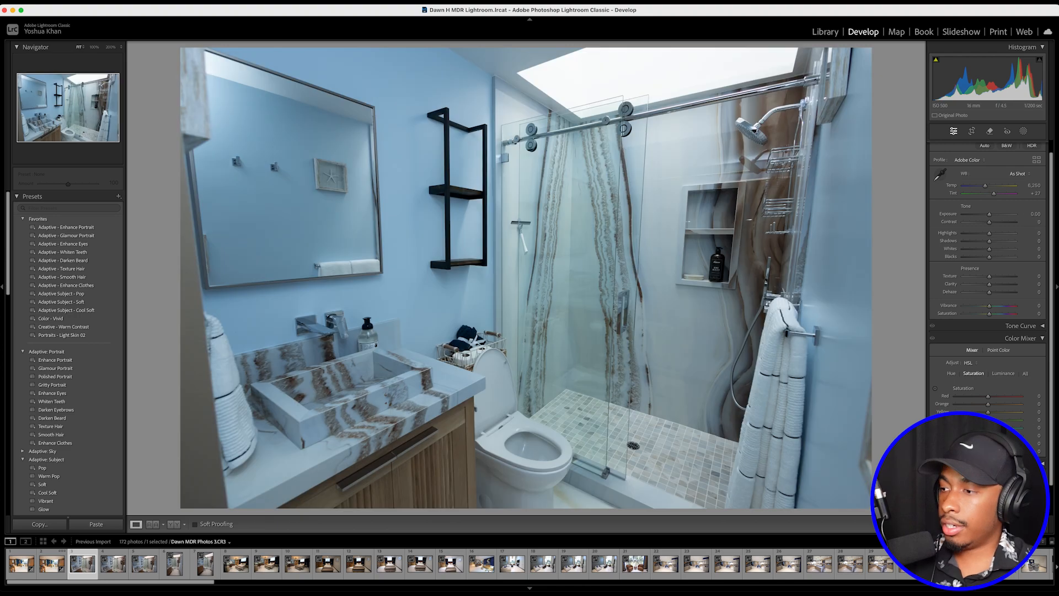
scroll(1004, 177, "up", 1)
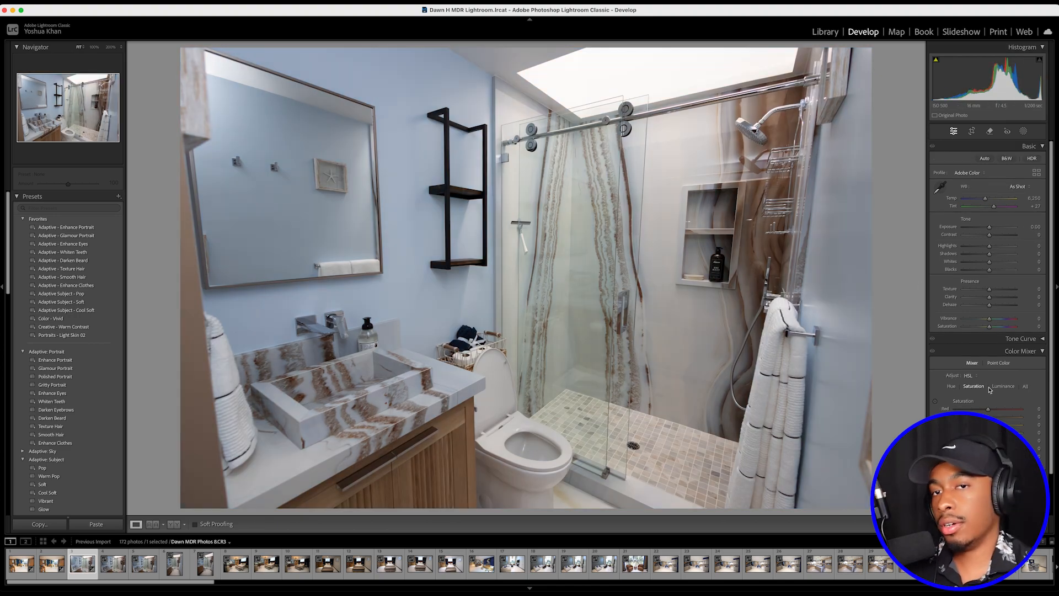
left_click(986, 159)
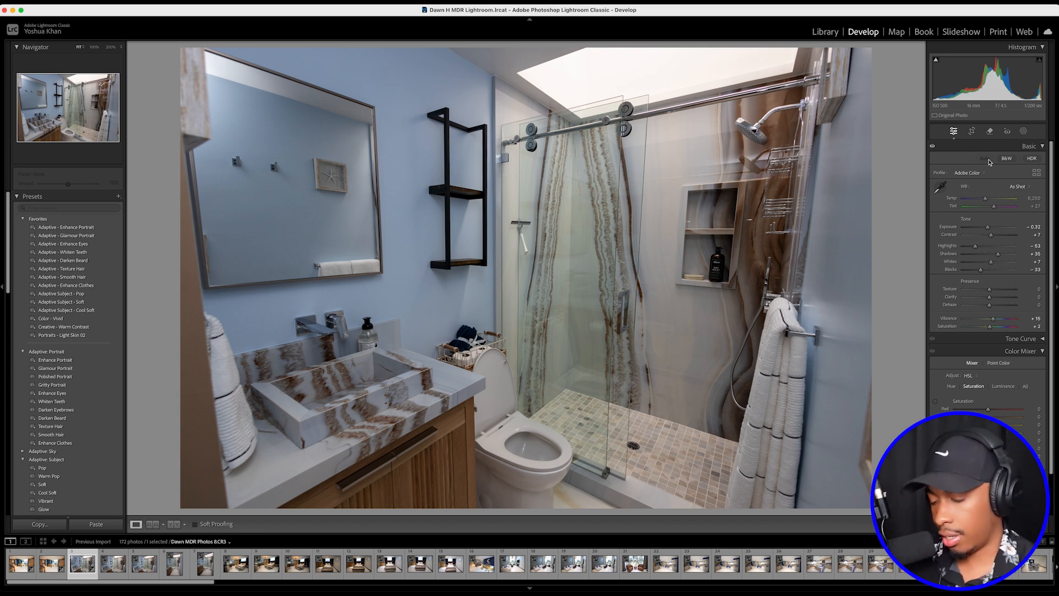
key("super+z")
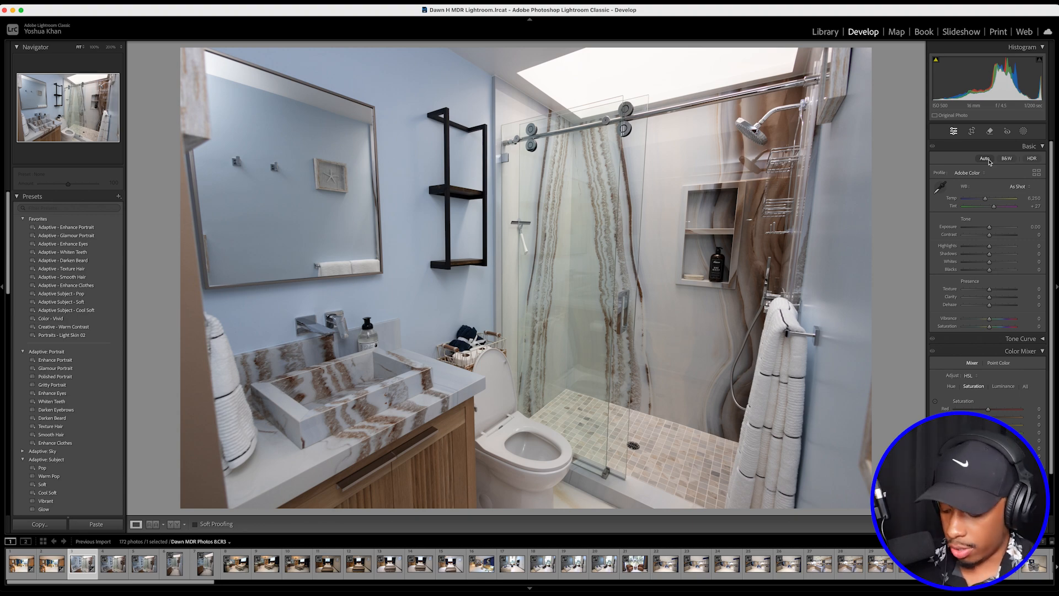
key("super+shift+z")
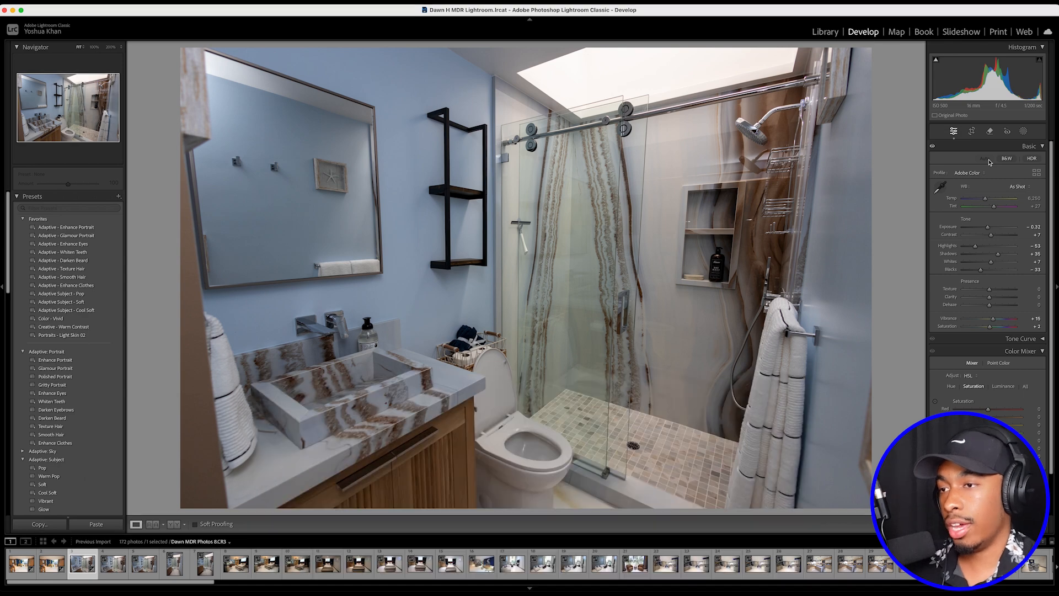
key("super+z")
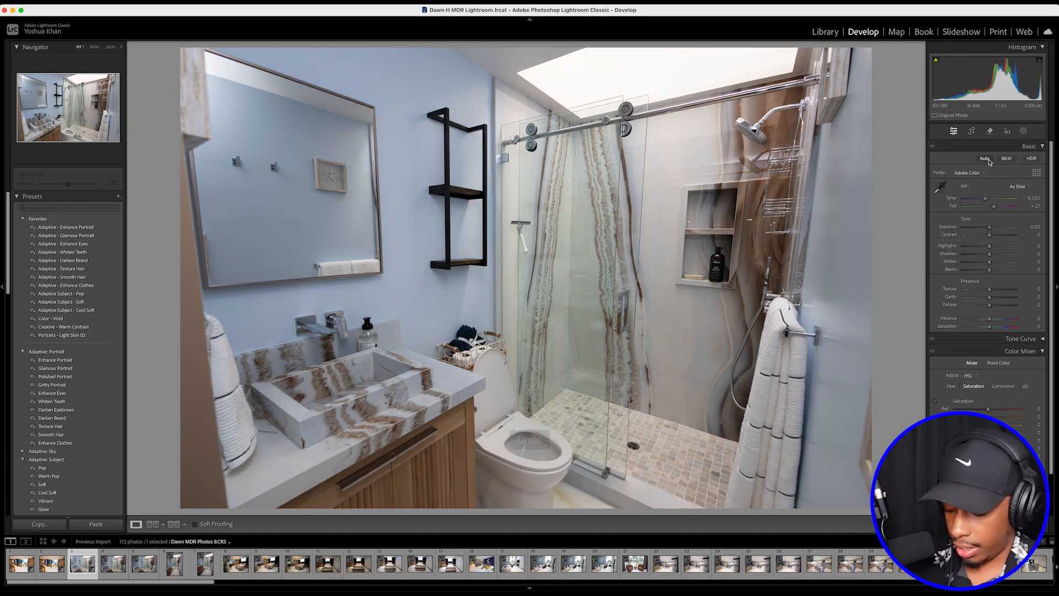
key("super+shift+z")
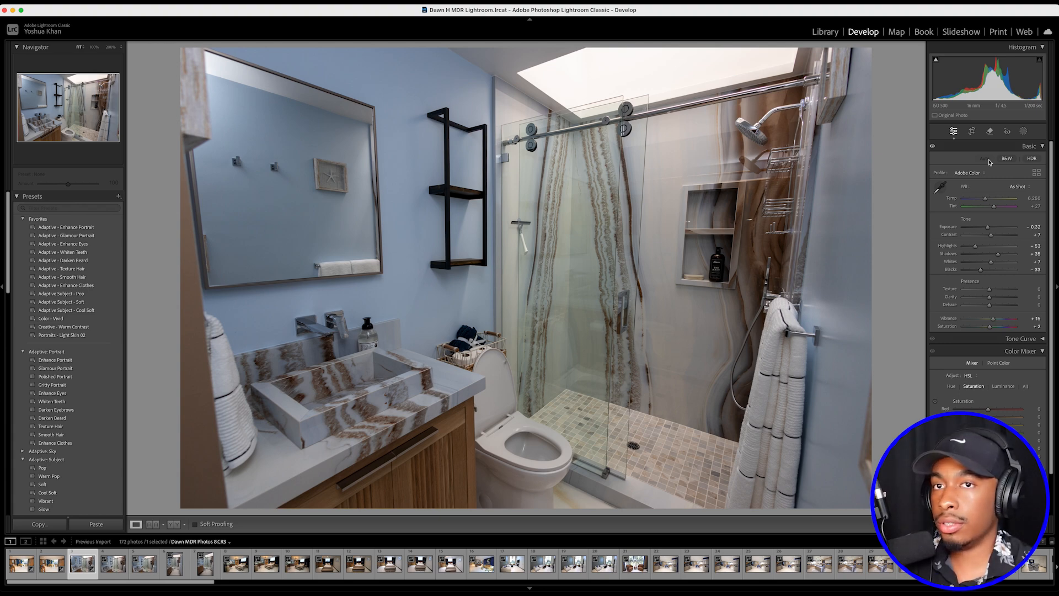
key("super+z")
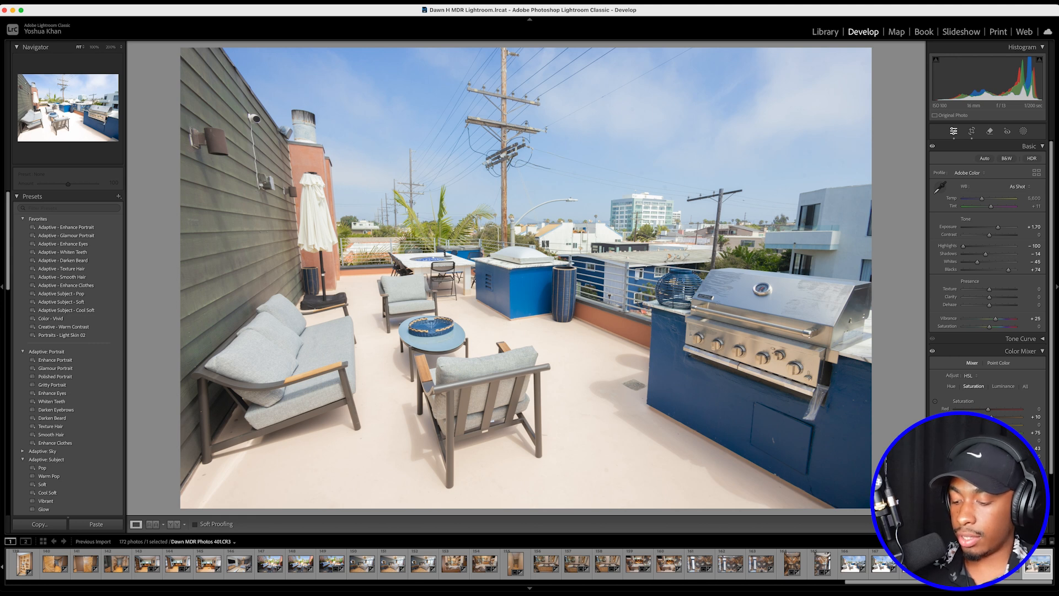
Select all the photos in the filmstrip and open the export settings for them.
key("super+a")
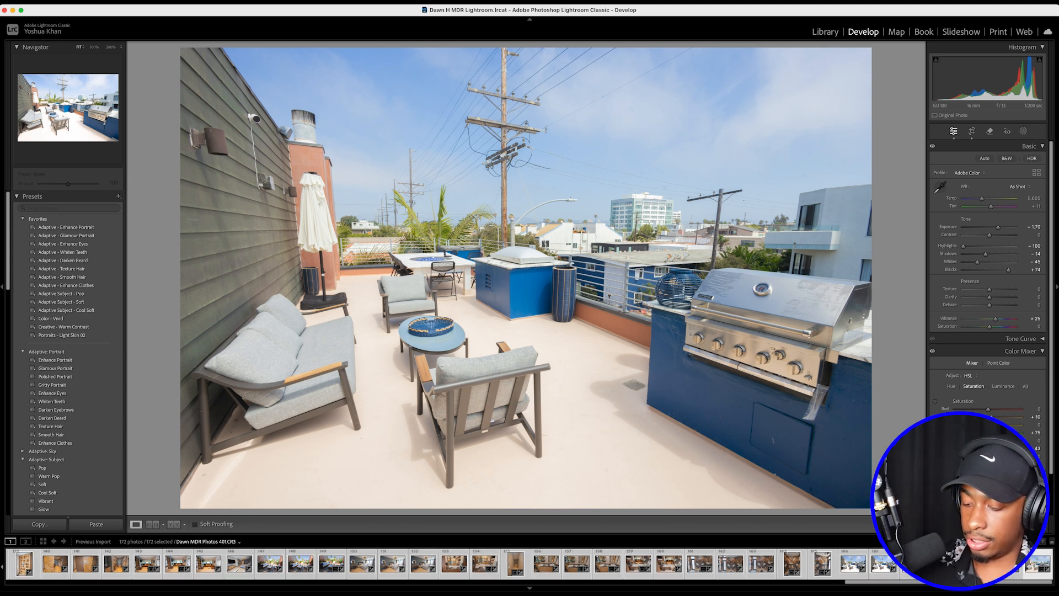
key("super+shift+e")
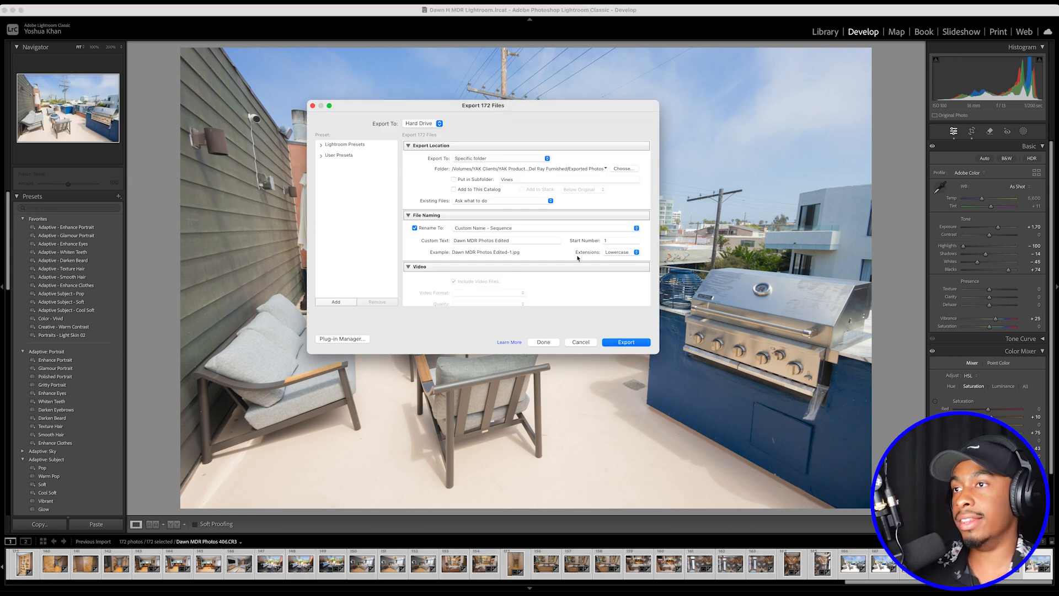
scroll(594, 261, "down", 2)
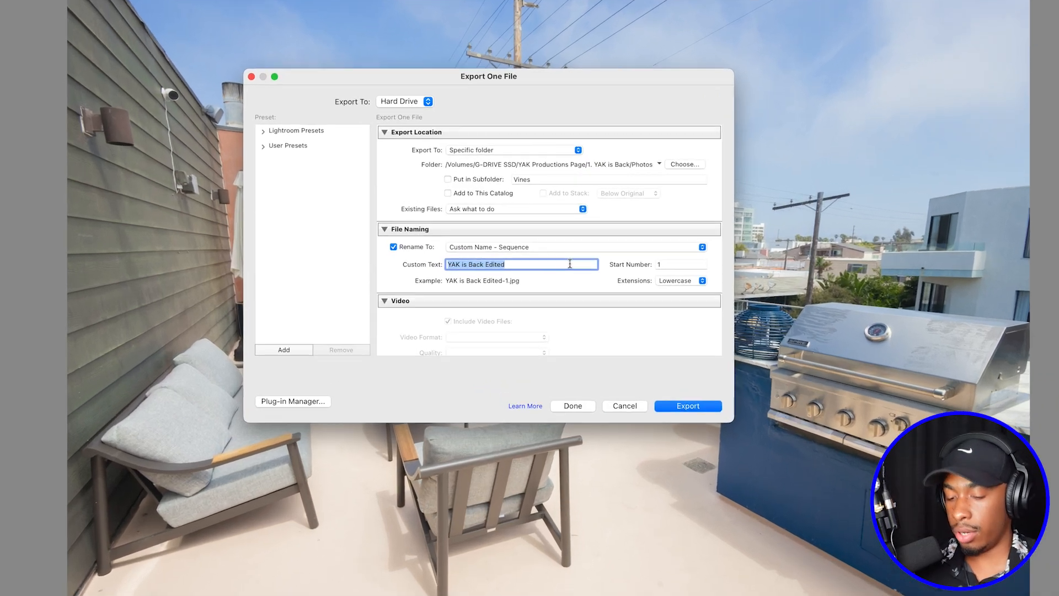
Set the custom text for the exported file names to the client's first name followed by "MDR Photos Edited".
key("BackSpace")
type("Daw")
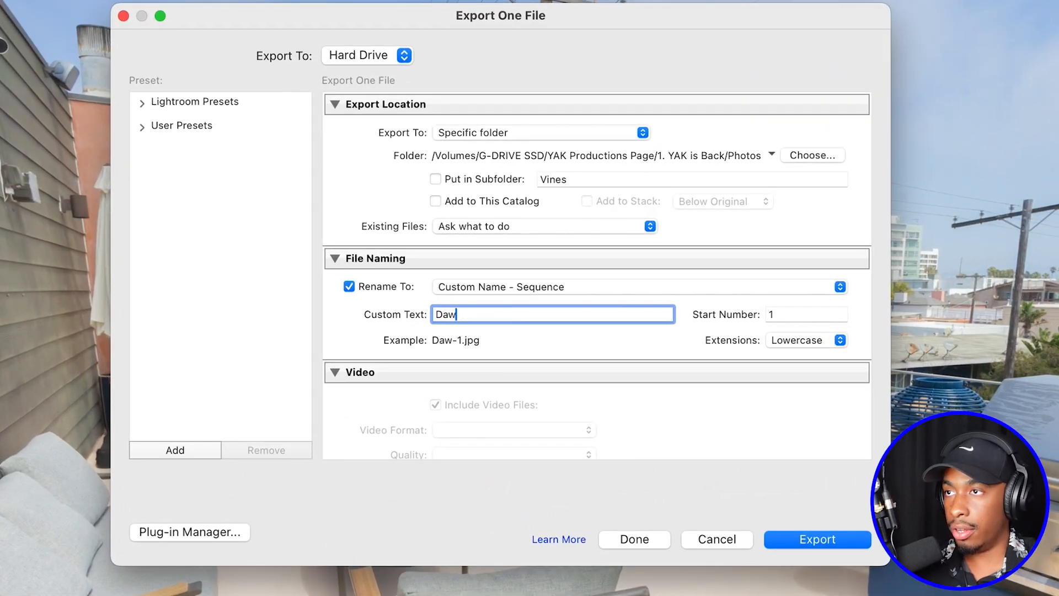
type("n MDR Photos ")
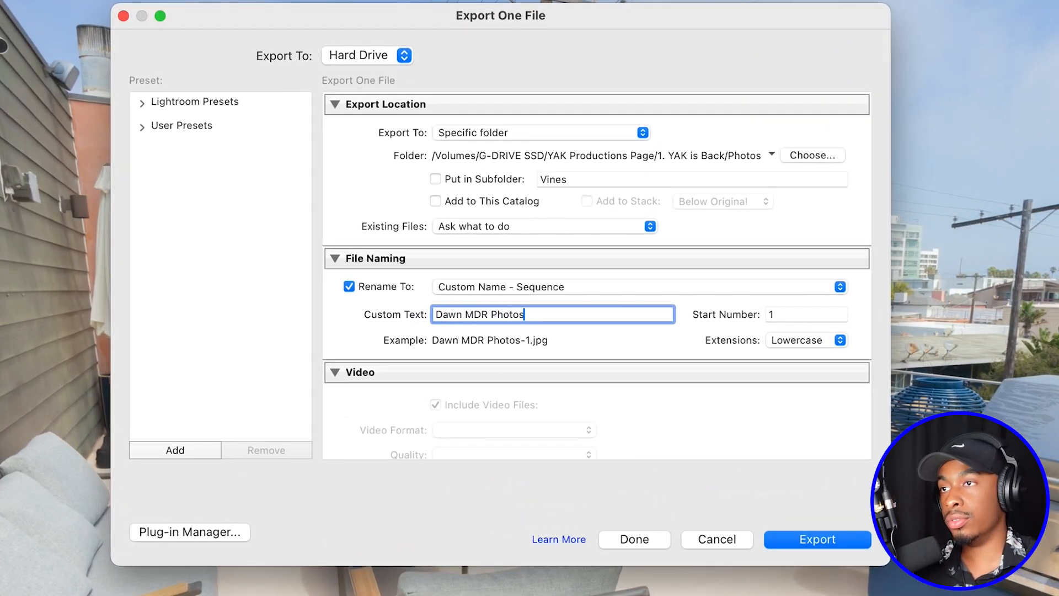
type("Edited")
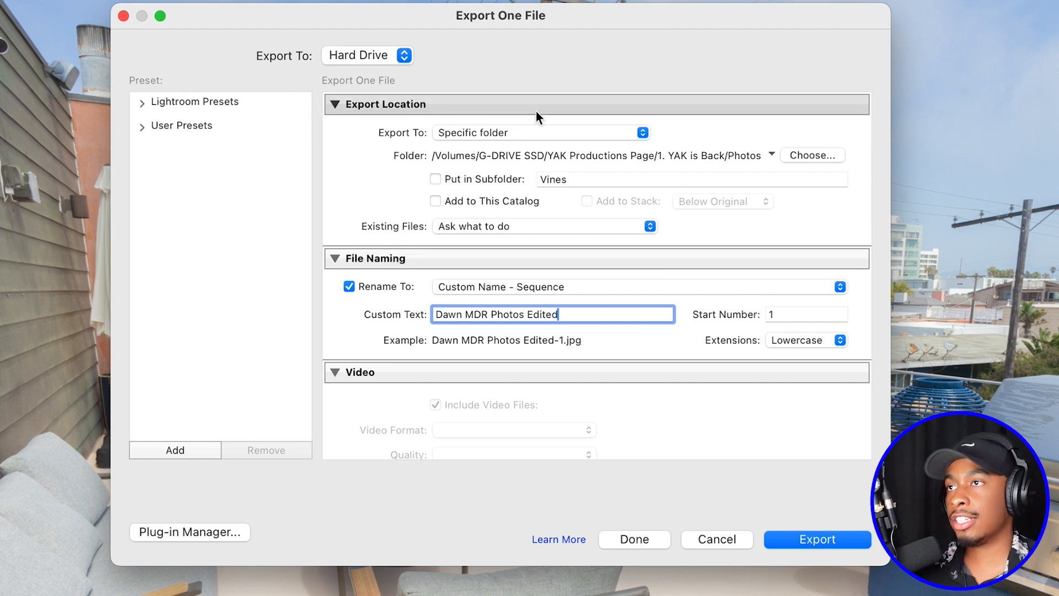
Browse for the export destination and select the client's "Marina Del Ray Furnished" folder.
left_click(813, 156)
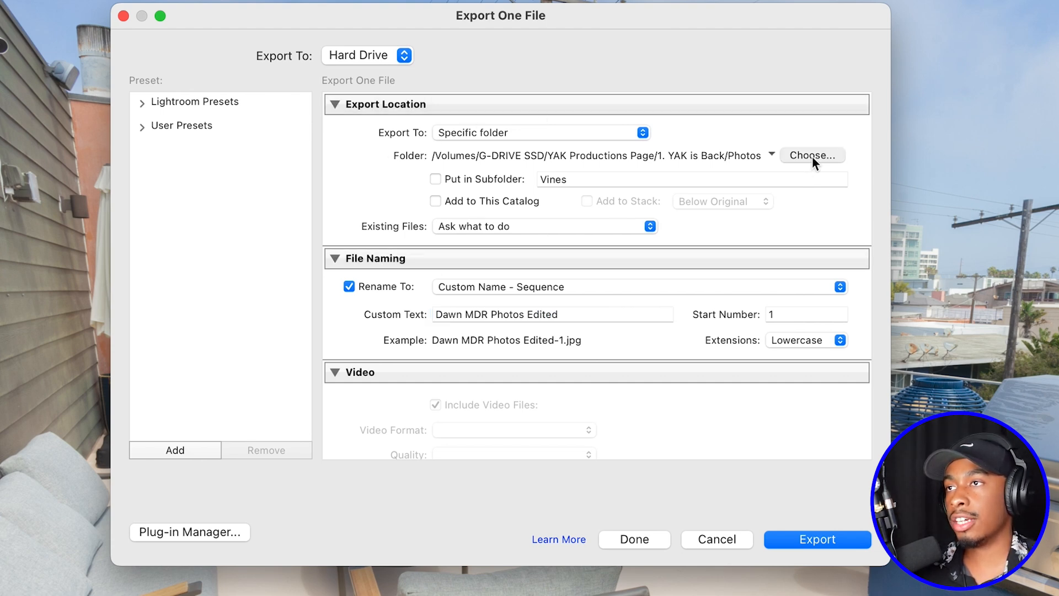
scroll(564, 179, "left", 5)
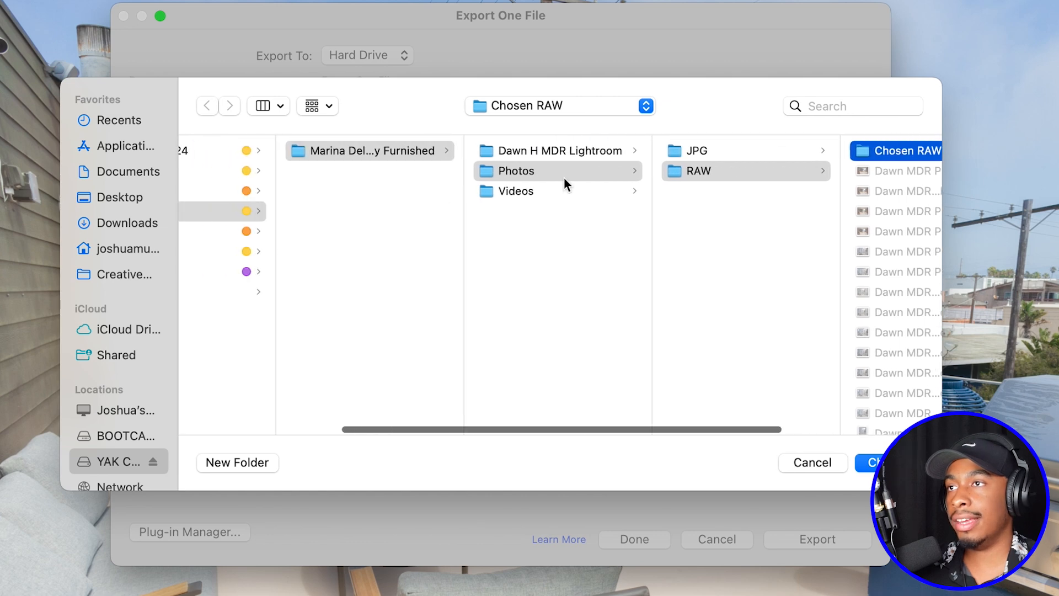
left_click(379, 154)
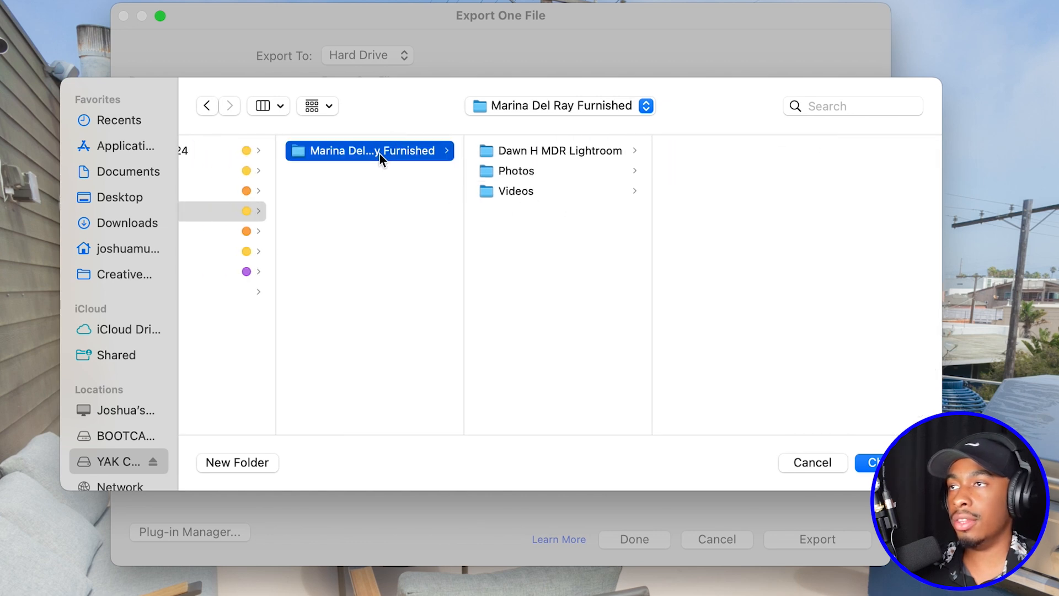
scroll(549, 218, "left", 6)
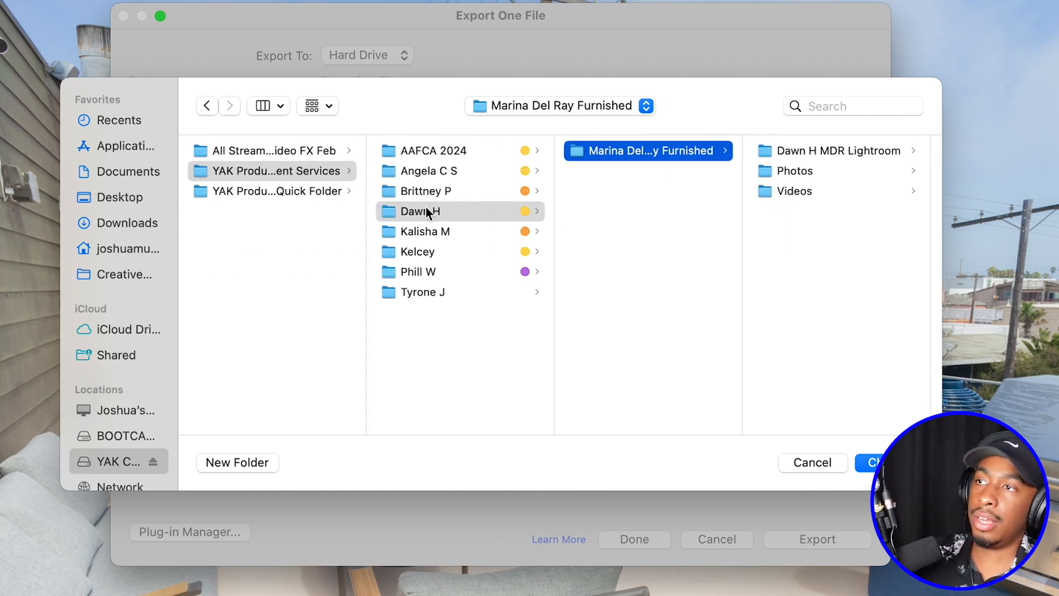
left_click(648, 155)
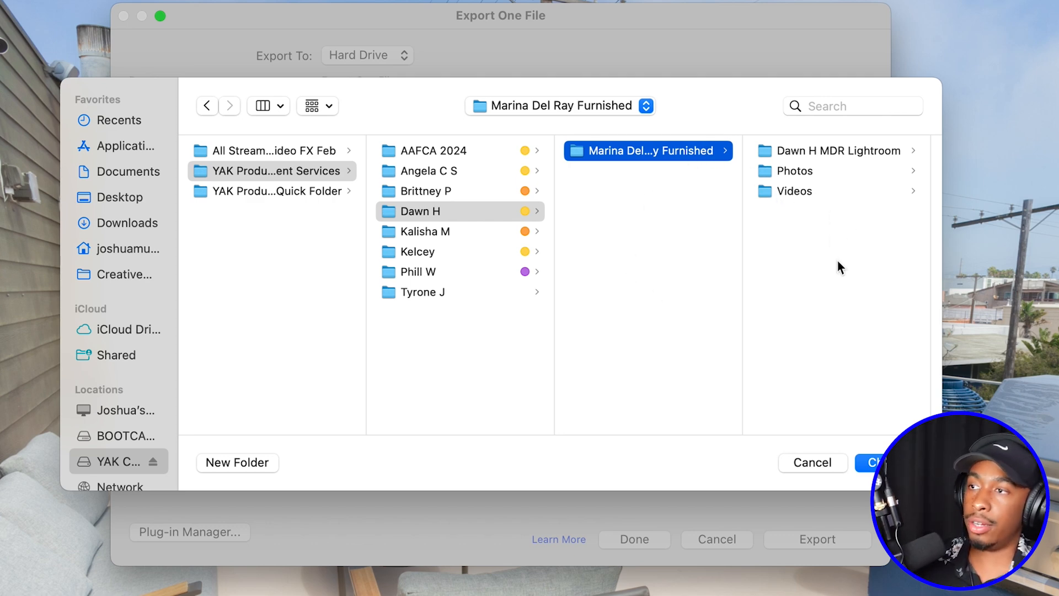
Create a new folder named "Exported Photos" inside "Marina Del Ray Furnished" and choose it as the export folder.
left_click(243, 465)
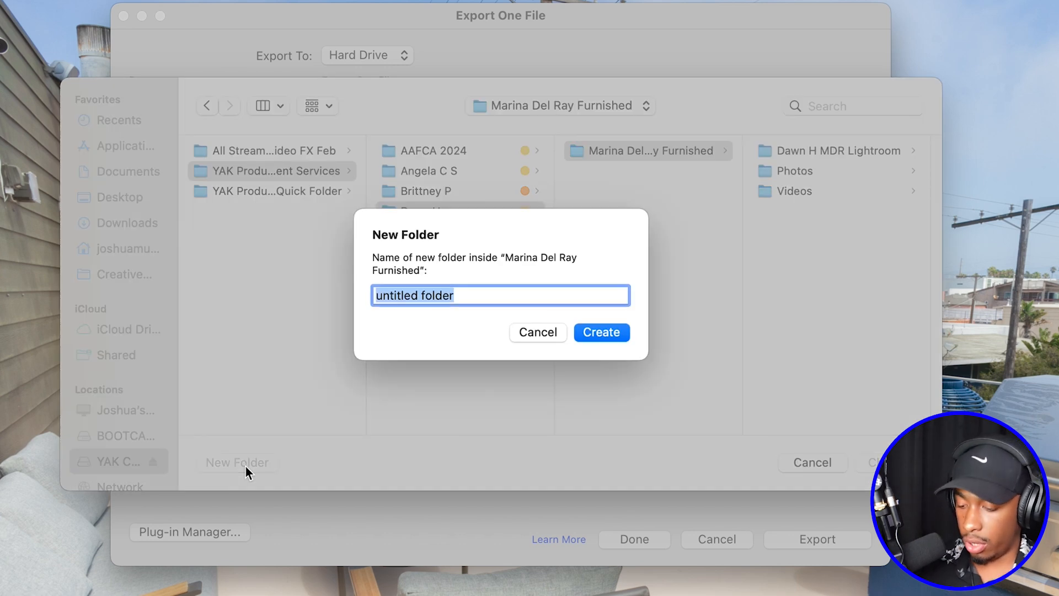
type("Exported ")
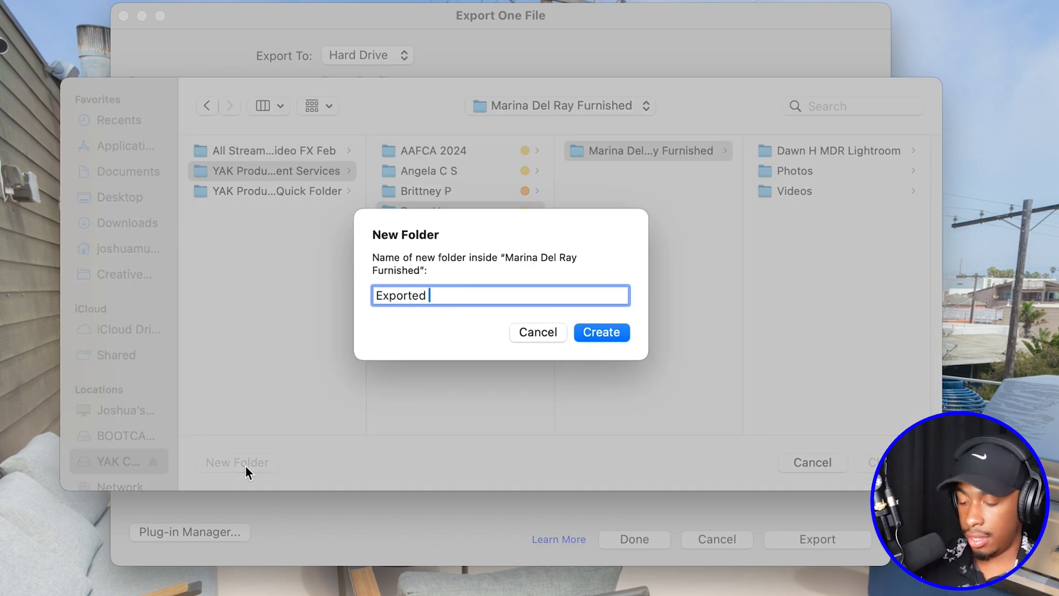
type("Photod")
key("BackSpace")
type("s")
left_click(600, 332)
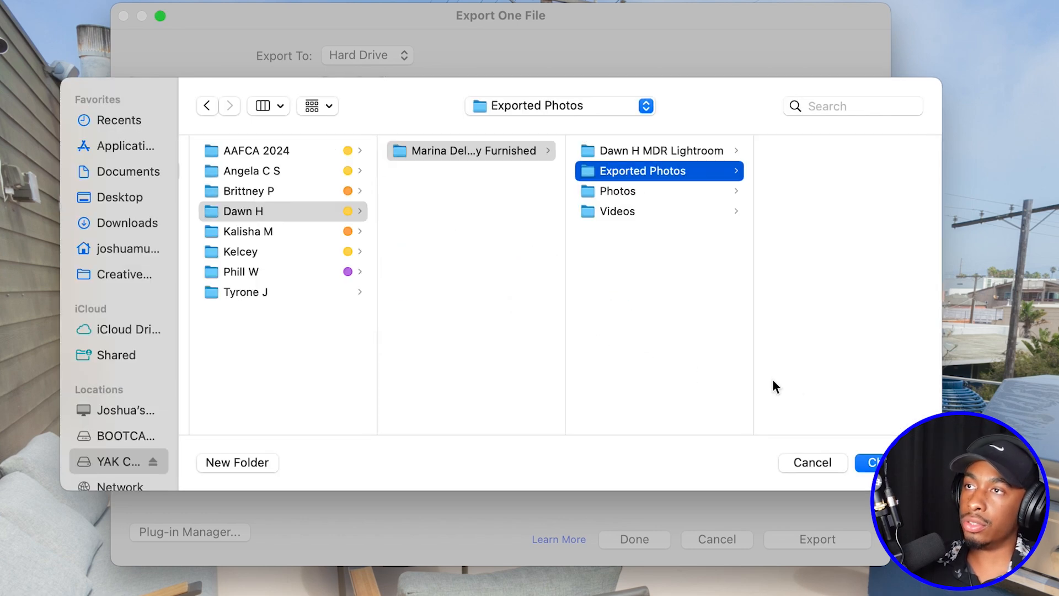
left_click(876, 462)
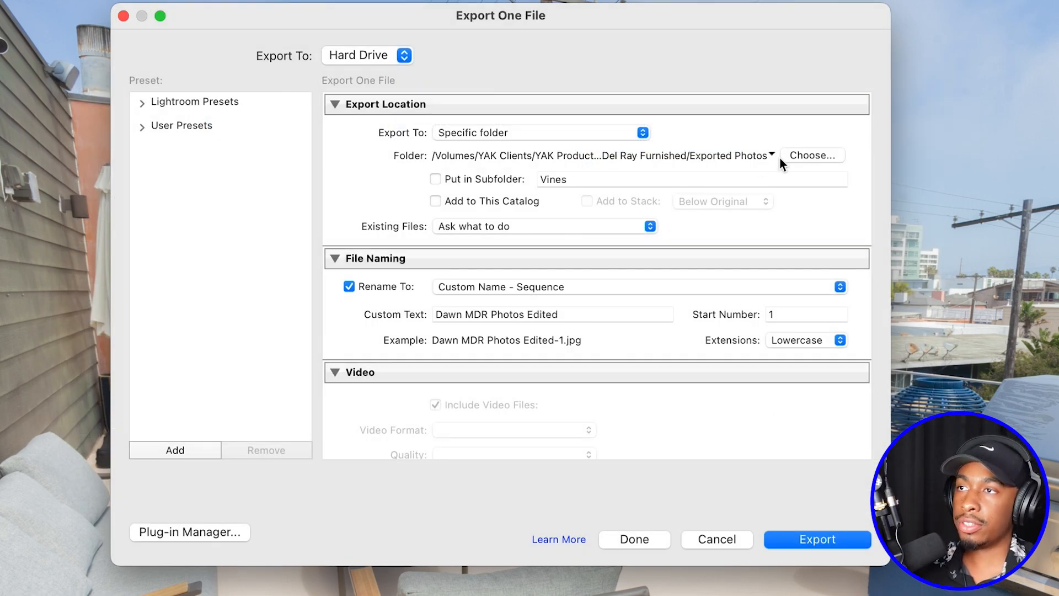
In the export's file settings, set the color space to Rec. 2020.
scroll(521, 359, "down", 5)
scroll(522, 359, "down", 5)
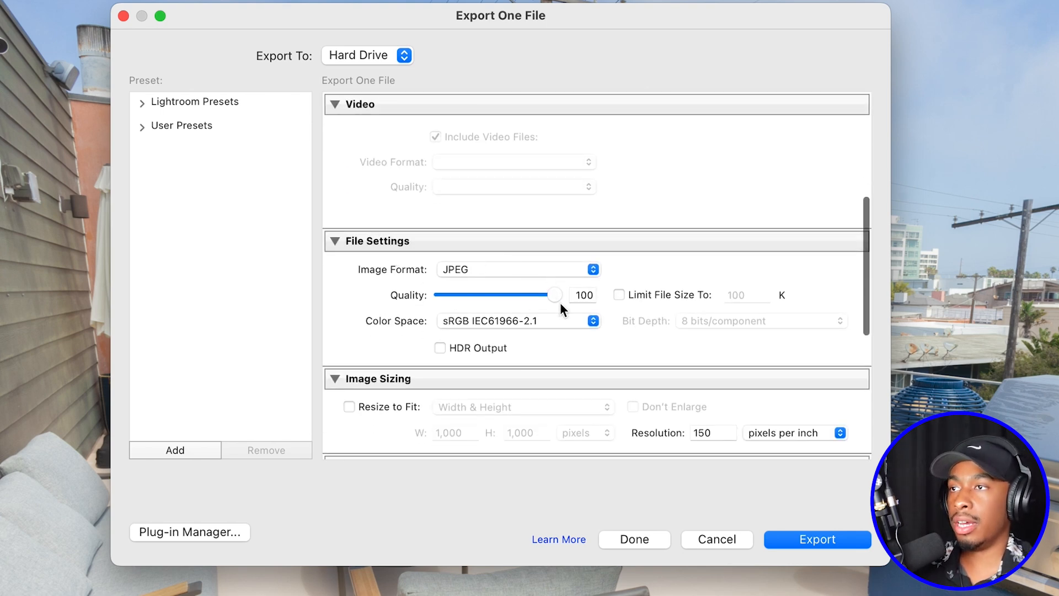
left_click(593, 321)
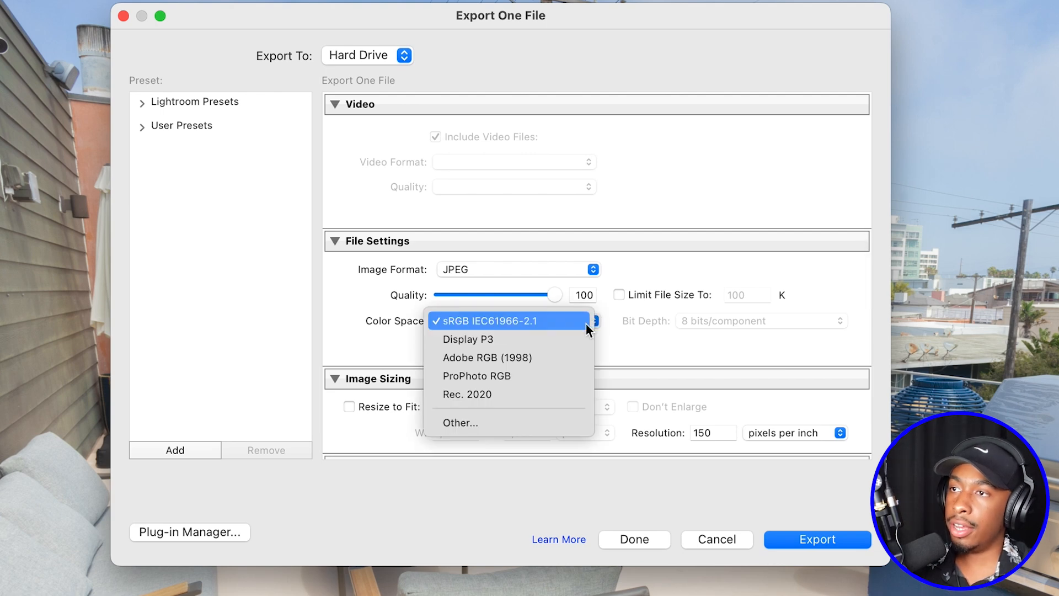
left_click(545, 393)
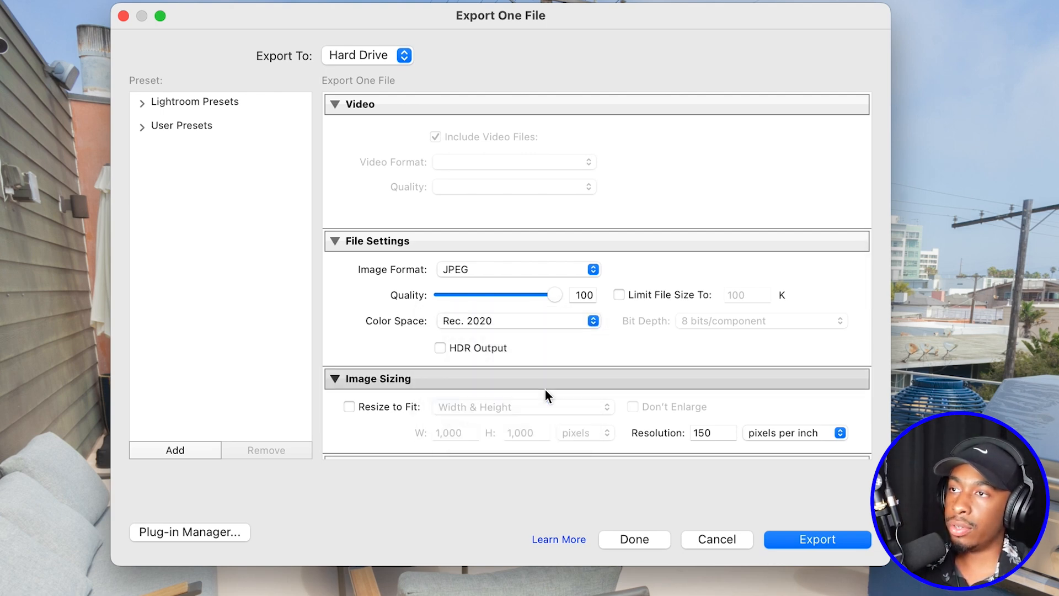
Review the remaining export settings, start the export and overwrite the file that already exists in the destination folder.
scroll(669, 360, "down", 5)
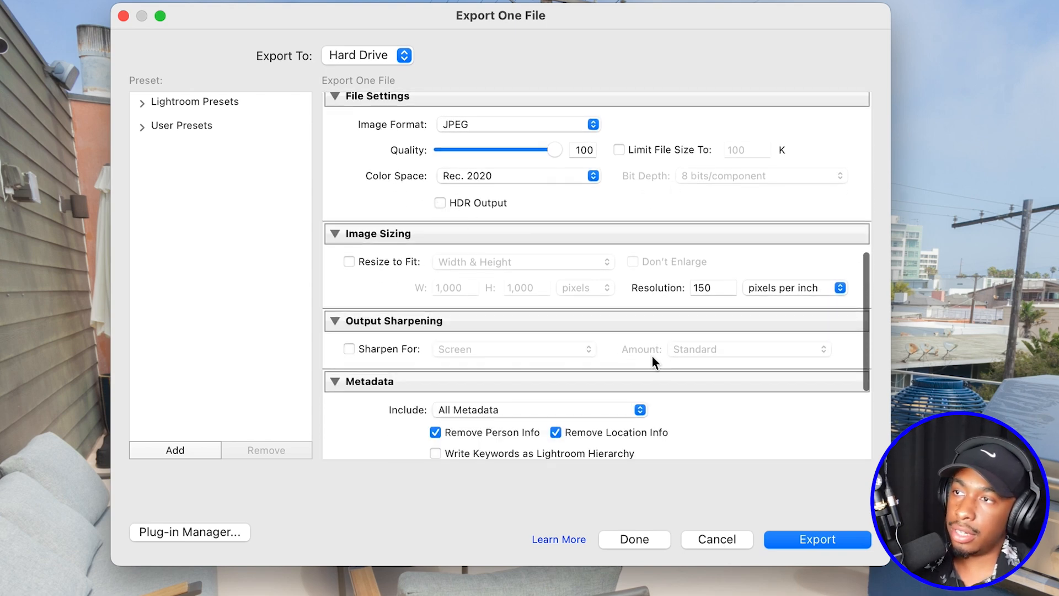
scroll(653, 360, "down", 5)
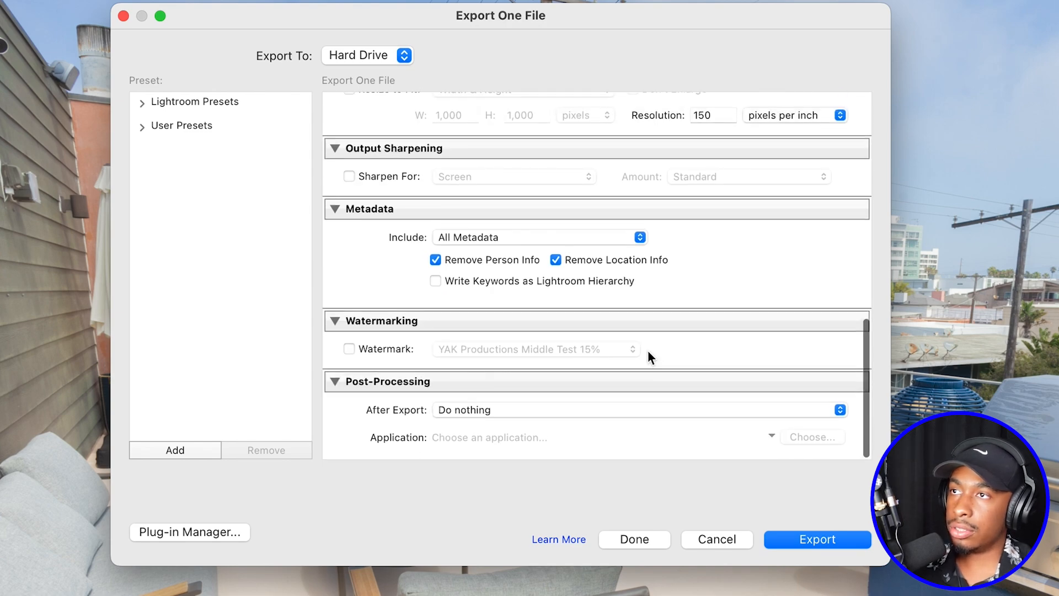
left_click(817, 539)
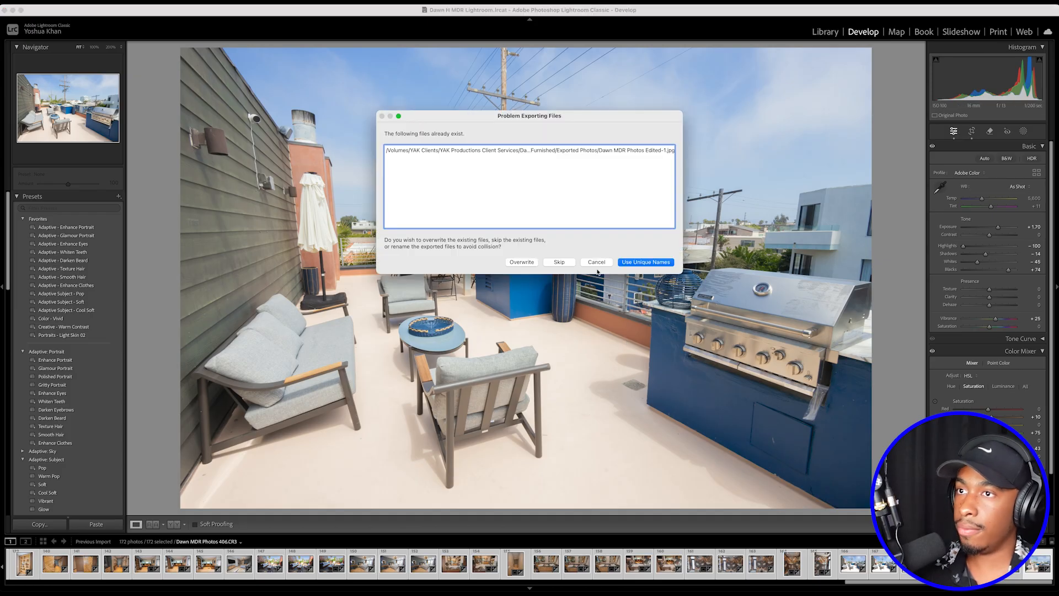
left_click(522, 263)
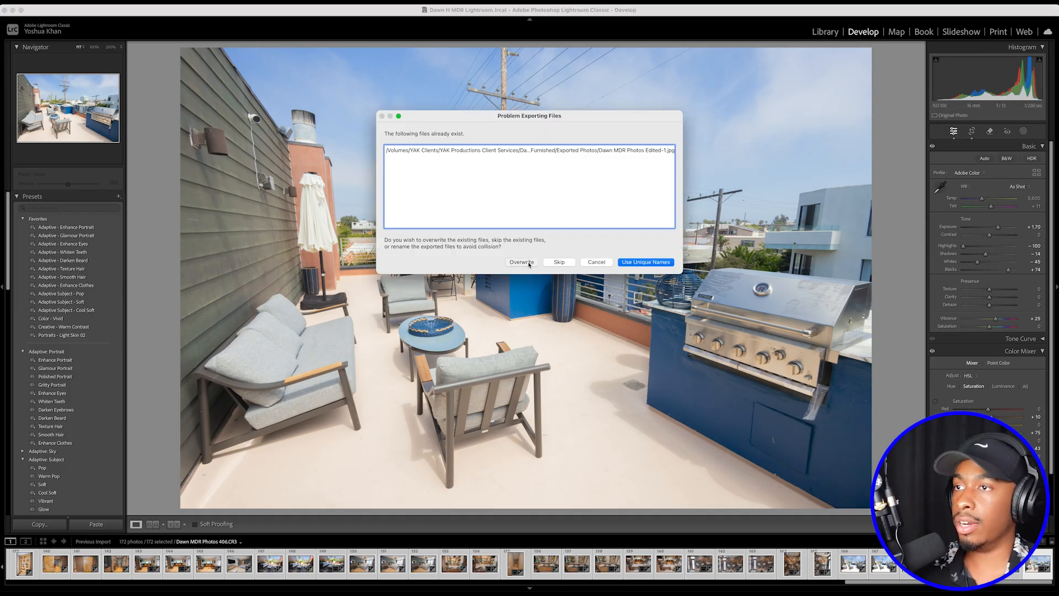